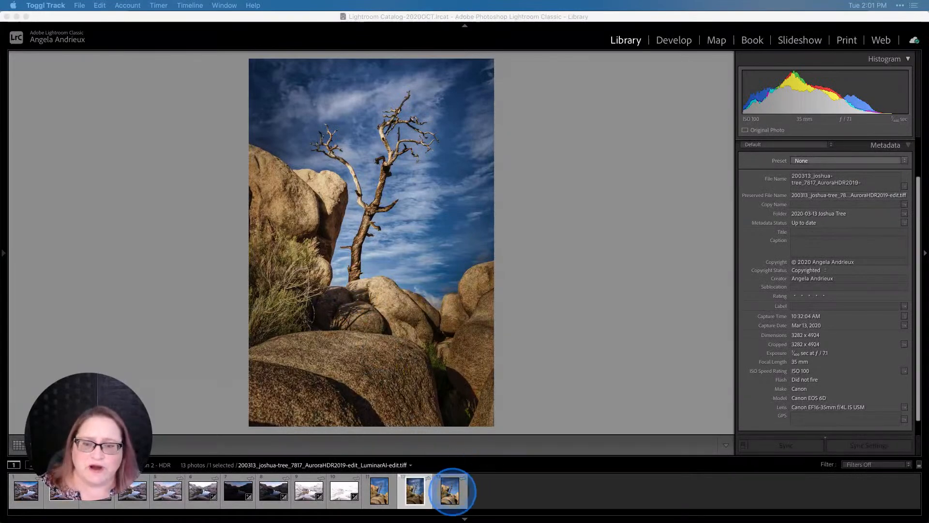
Send the raw joshua tree photo 200313_joshua-tree_7817.CR2 to Aurora HDR using the Open Source Files export
left_click(452, 491)
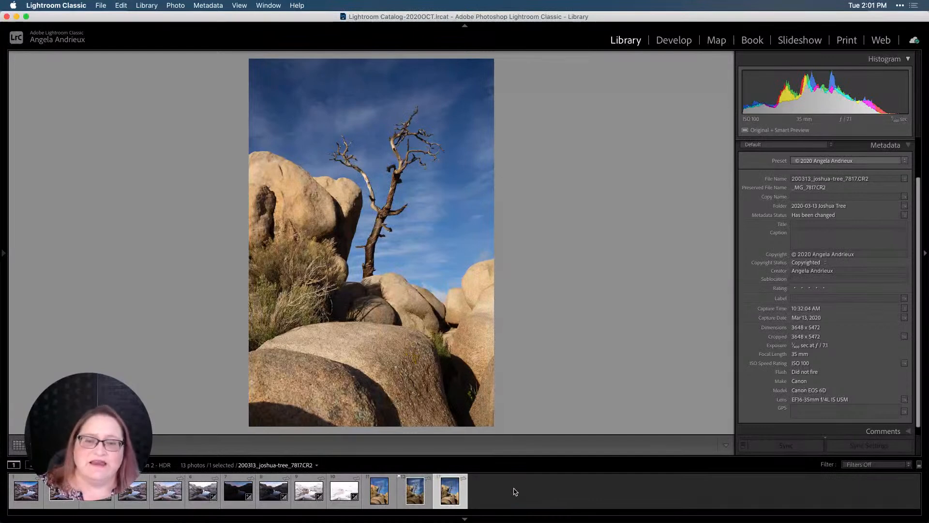
right_click(409, 256)
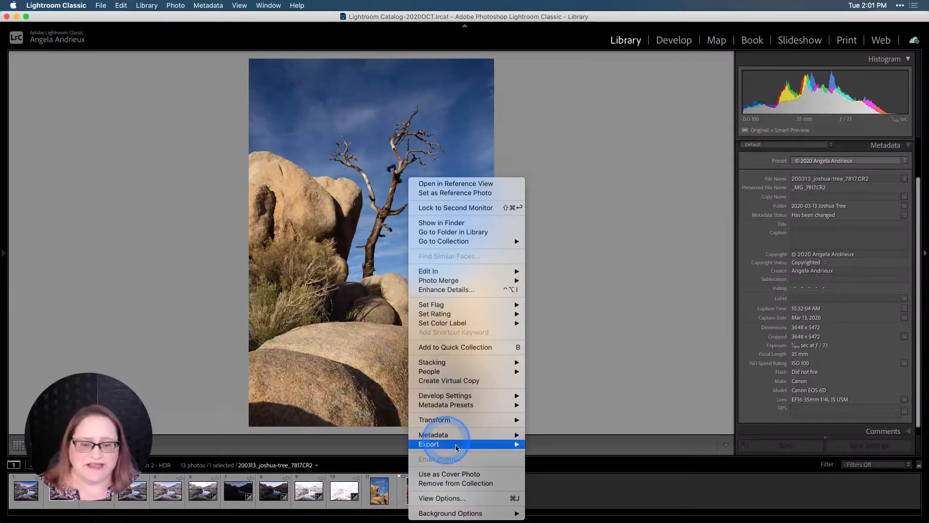
mouse_move(445, 444)
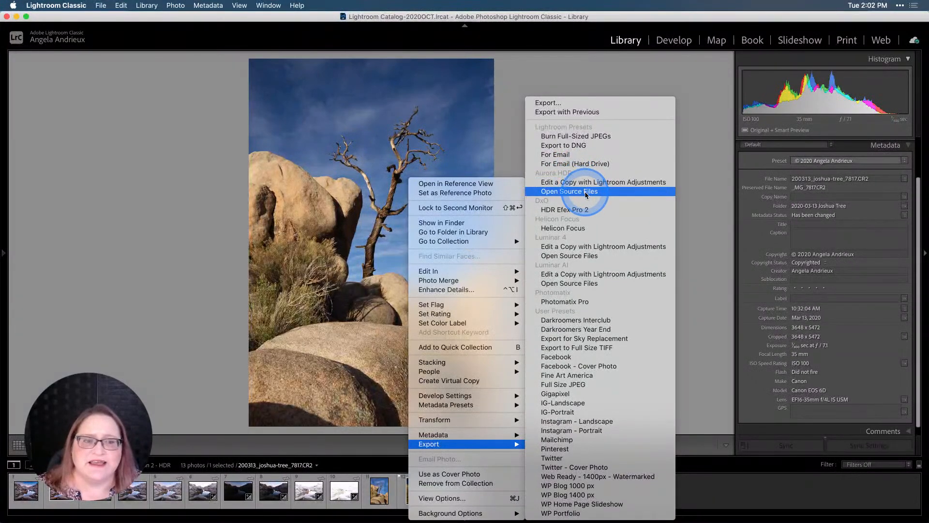
left_click(606, 194)
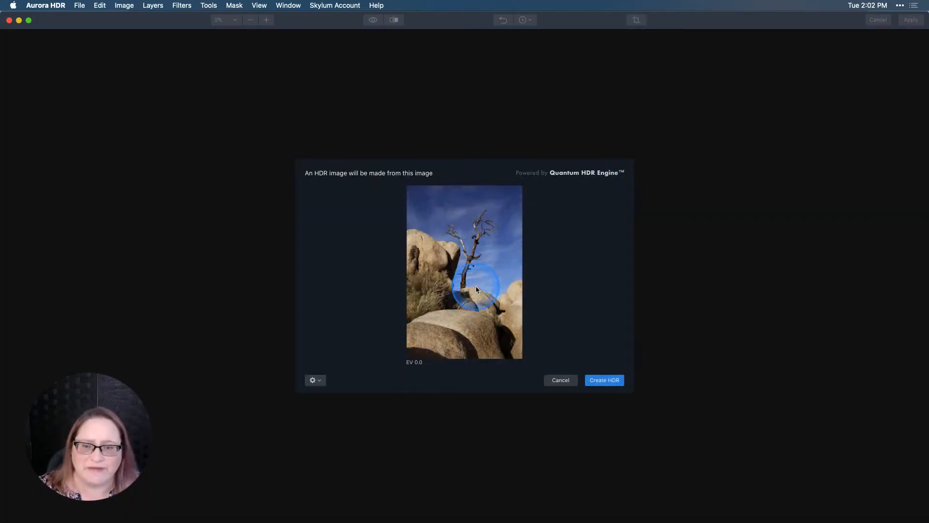
Enable Chromatic Aberration Reduction alongside Color Denoise and create the HDR from the single image
left_click(318, 381)
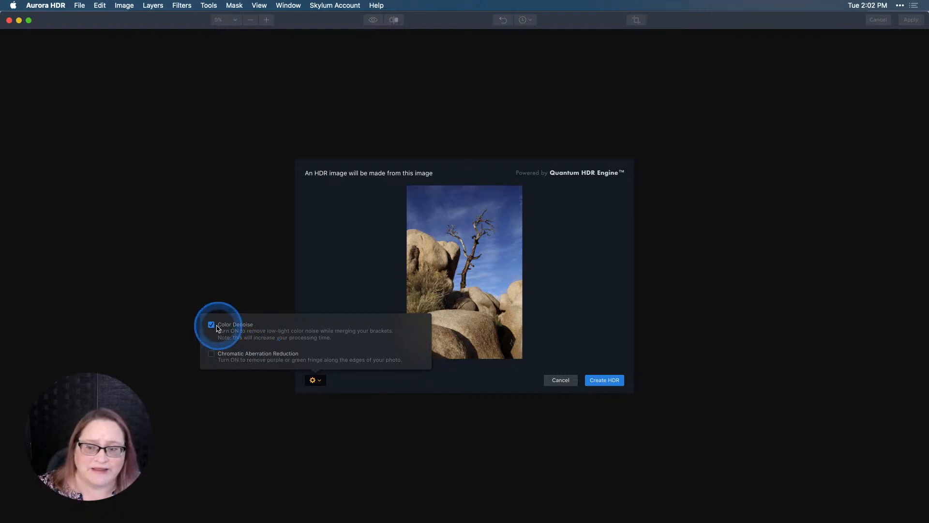
left_click(214, 356)
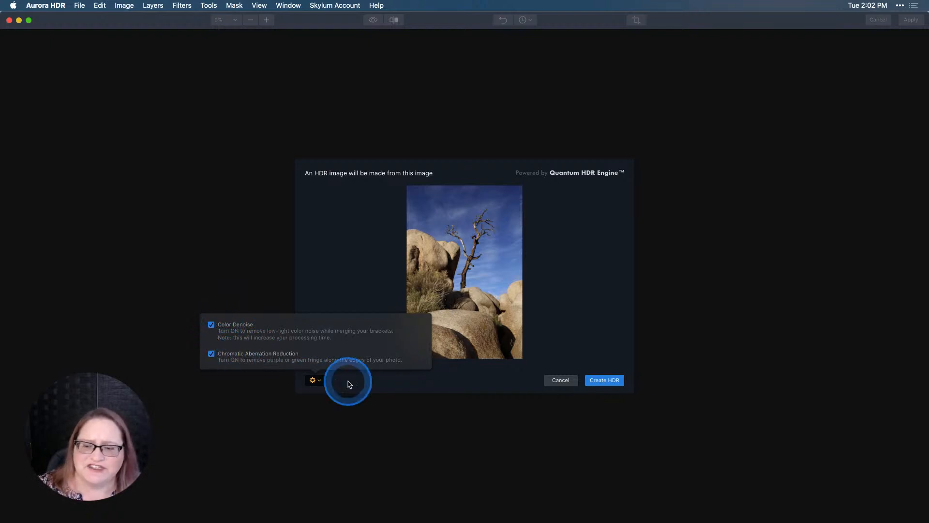
left_click(442, 386)
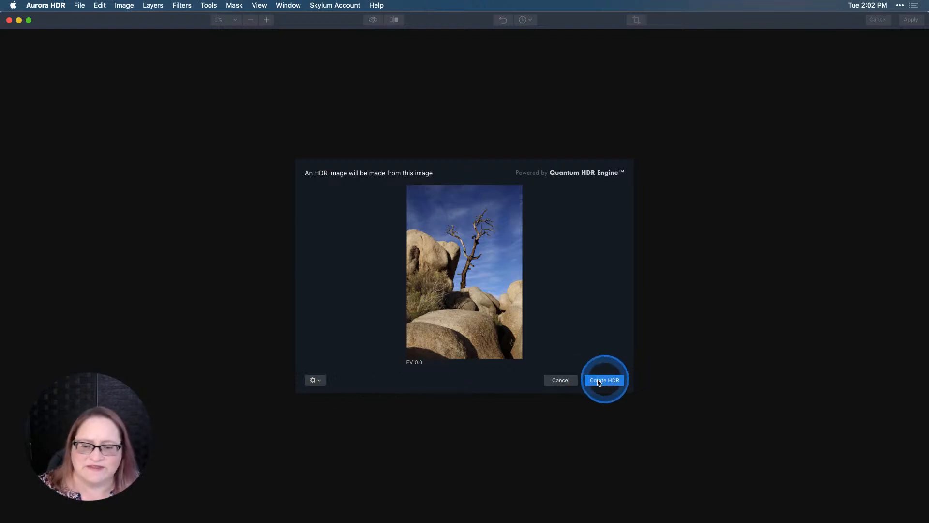
left_click(603, 380)
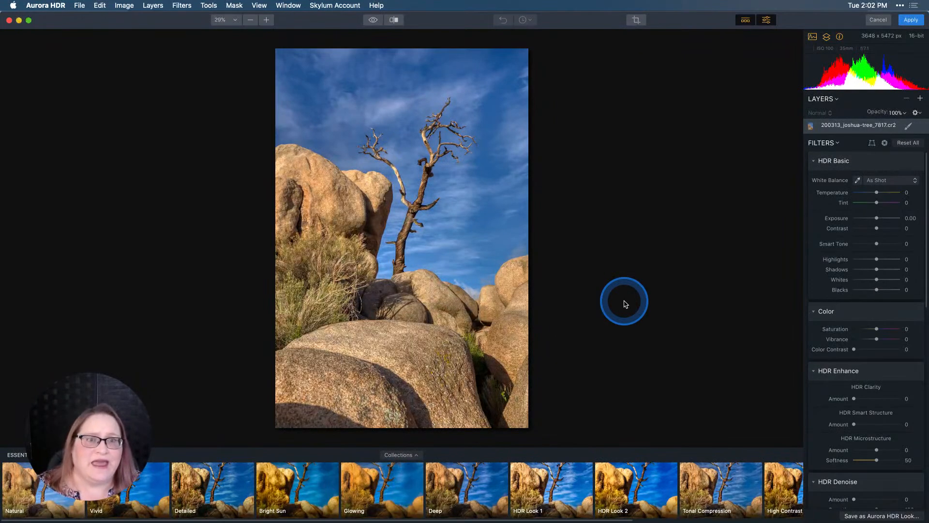
Compare the HDR image with its original version and look through the available filters
left_click(375, 21)
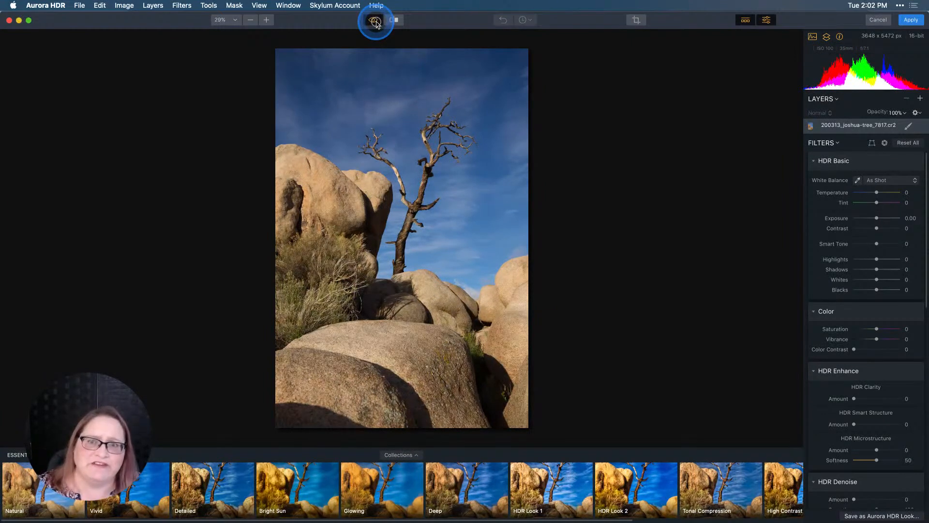
left_click(376, 22)
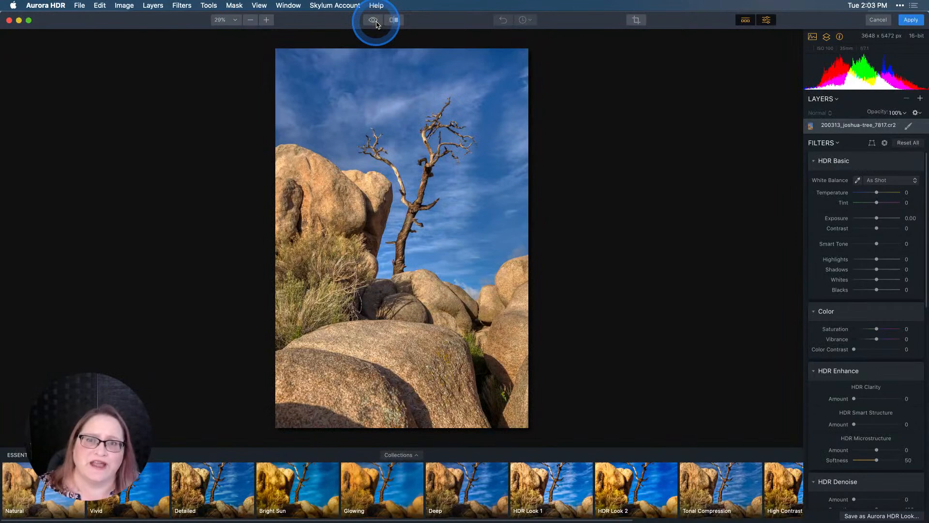
left_click(377, 24)
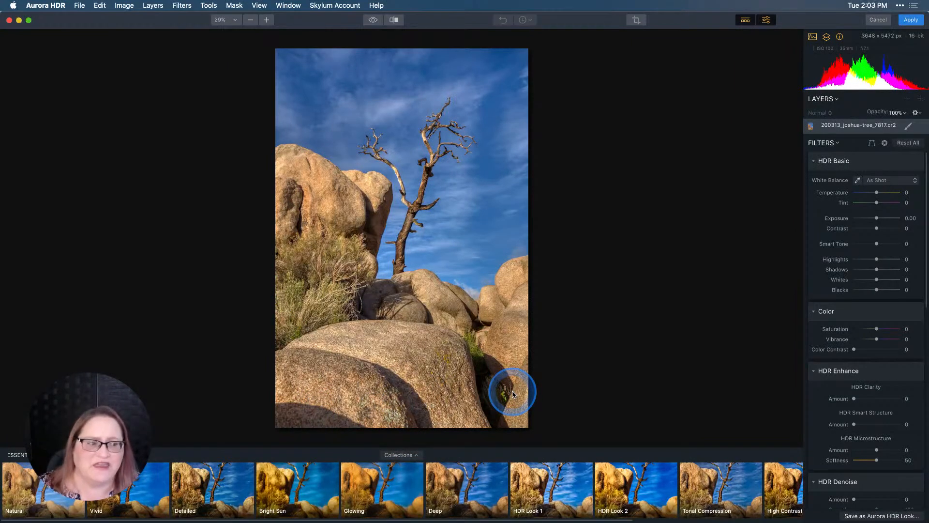
scroll(854, 206, "down", 2)
scroll(854, 205, "down", 10)
scroll(854, 206, "down", 8)
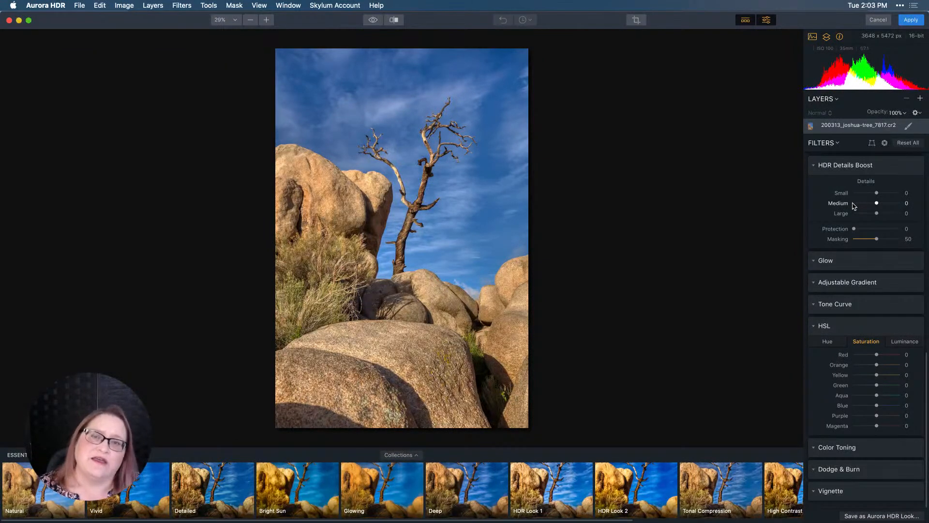
left_click(855, 205)
Apply the HDR result back to Lightroom Classic and select the new file 200313_joshua-tree_7817_AuroraHDR2019-edit_2.tiff
left_click(912, 20)
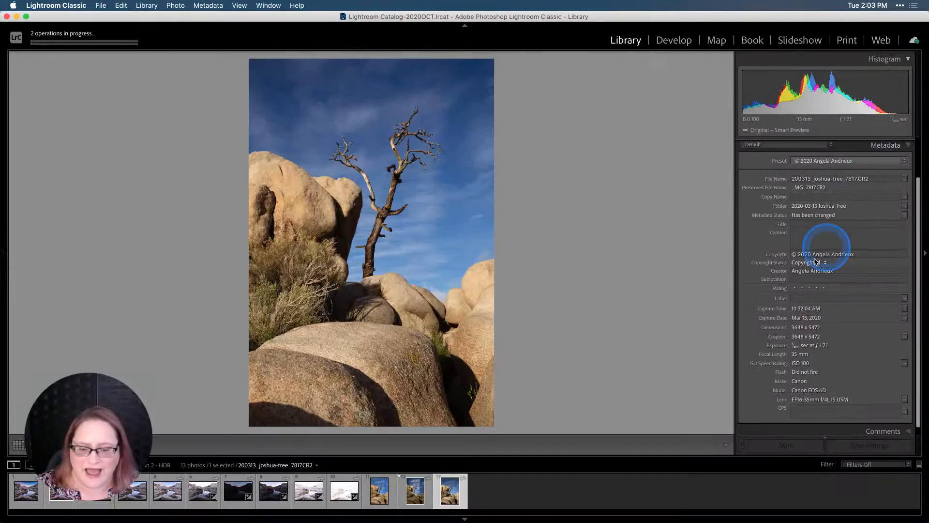
left_click(503, 495)
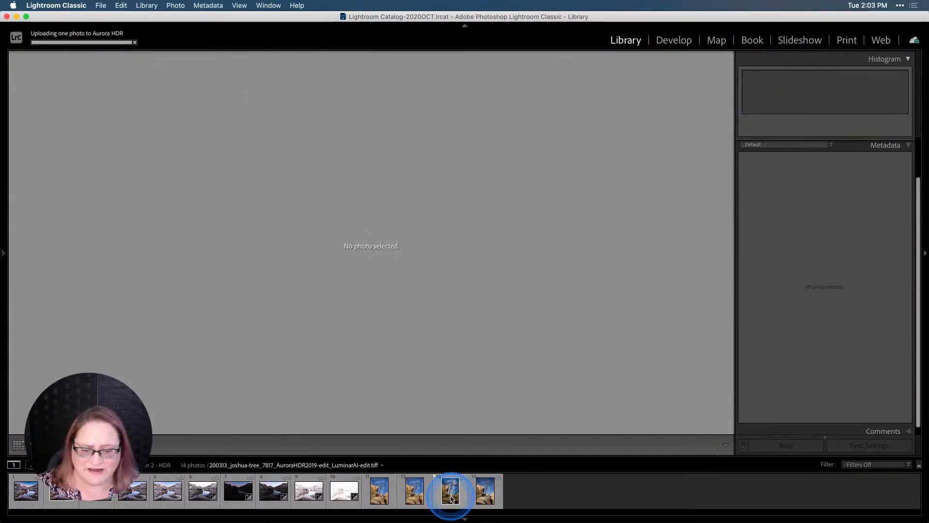
left_click(415, 491)
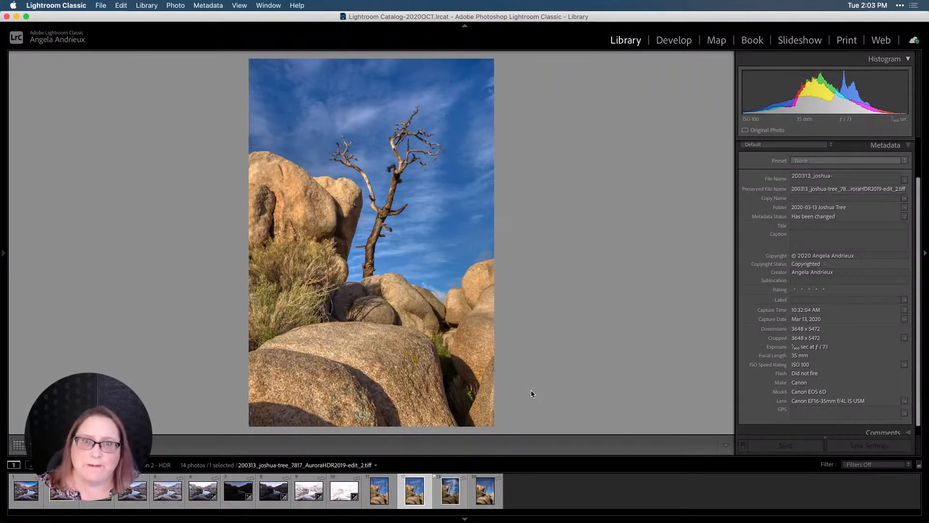
Send the new HDR TIFF to Luminar AI using the Open Source Files export
left_click(408, 203)
left_click(487, 443)
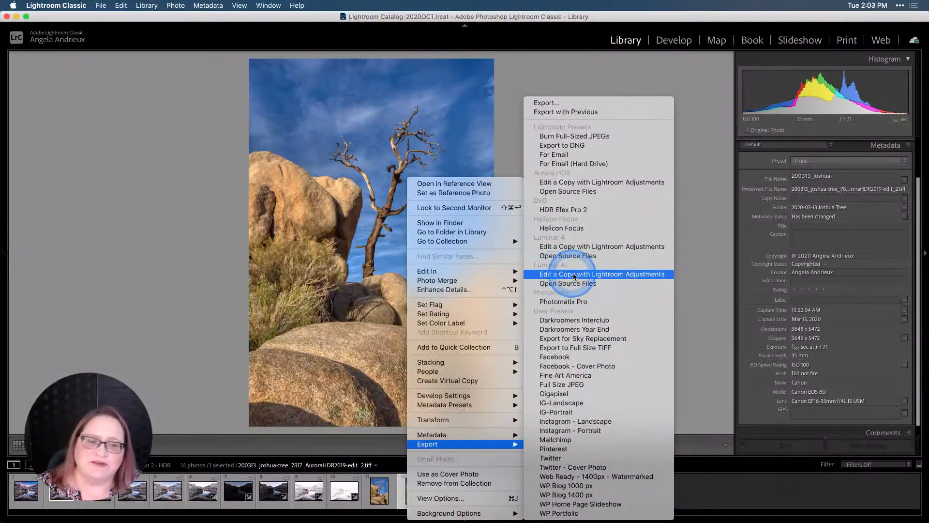
left_click(600, 283)
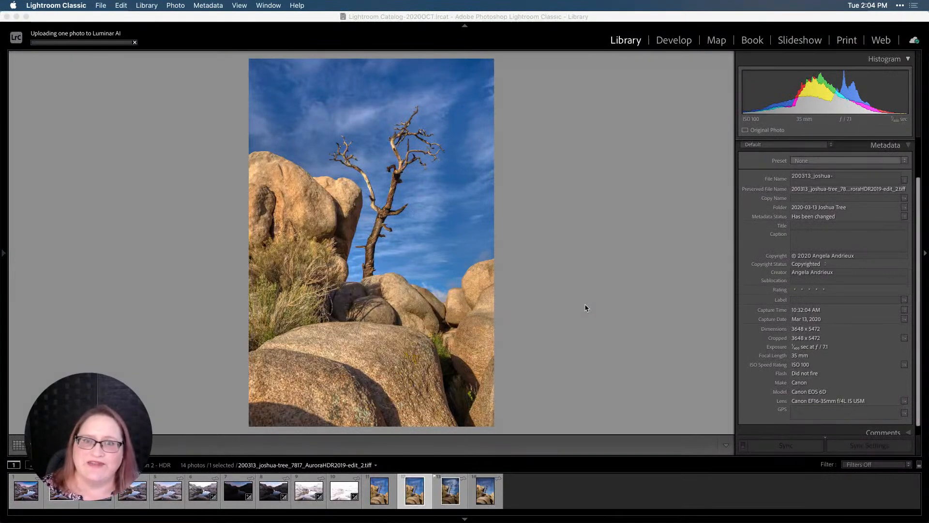
left_click(584, 305)
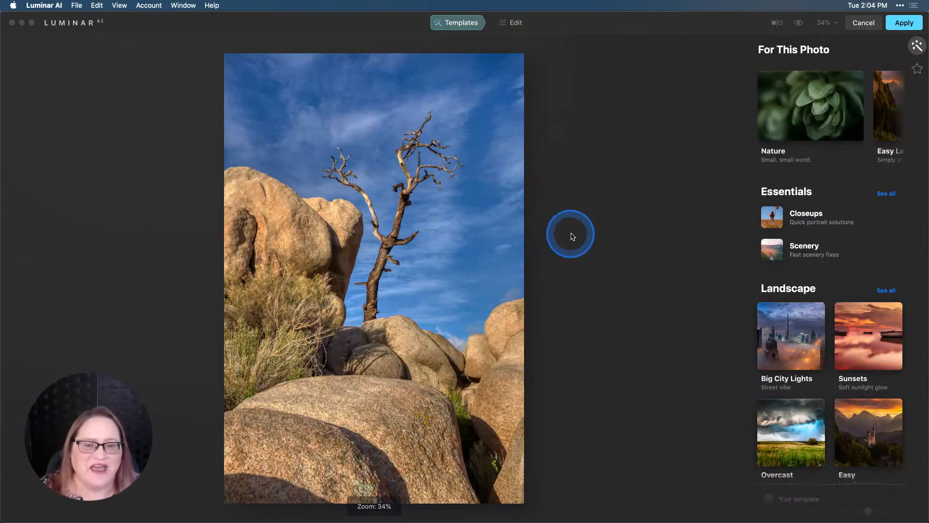
Try the templates in the Scenery collection on the photo and apply Pleasing Touch
left_click(774, 254)
left_click(774, 253)
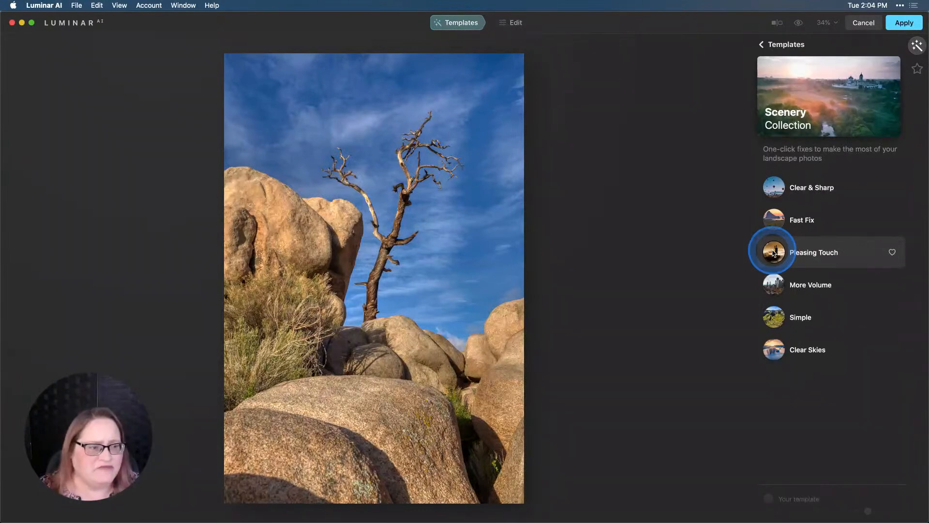
left_click(786, 222)
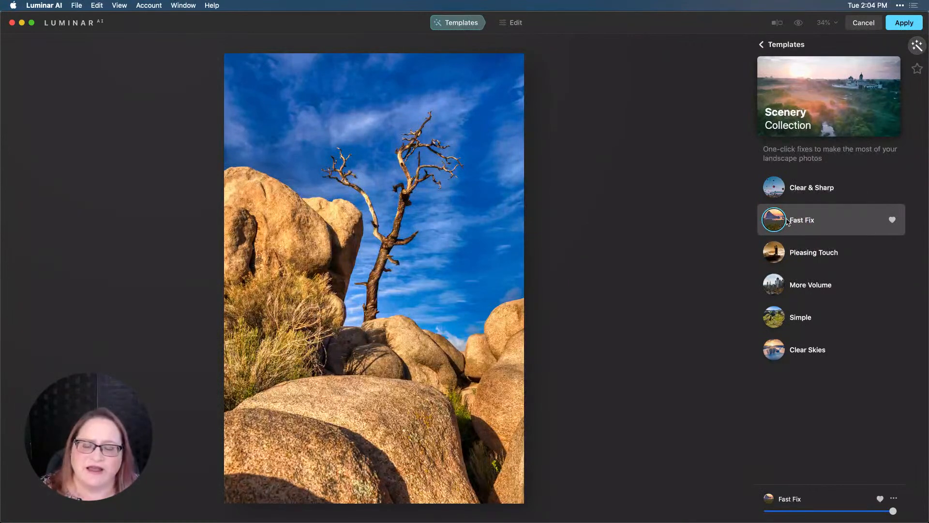
left_click(802, 188)
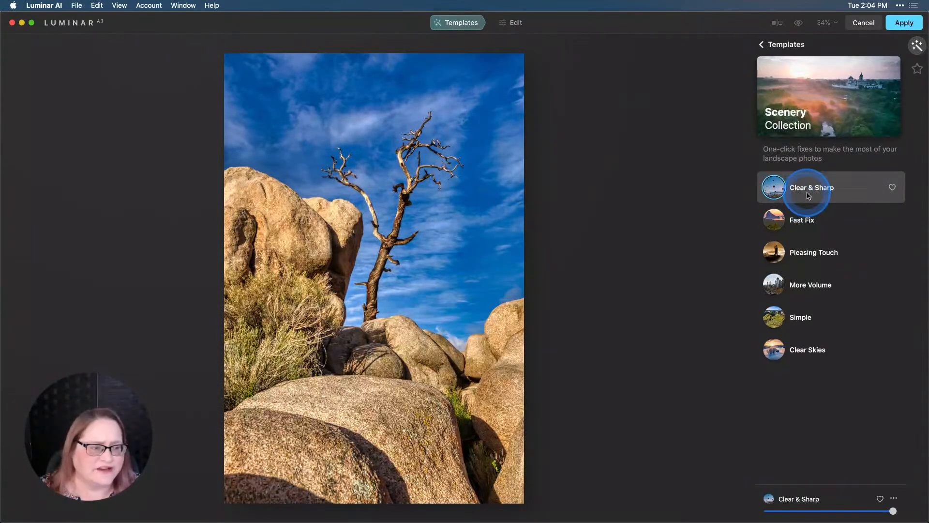
left_click(804, 261)
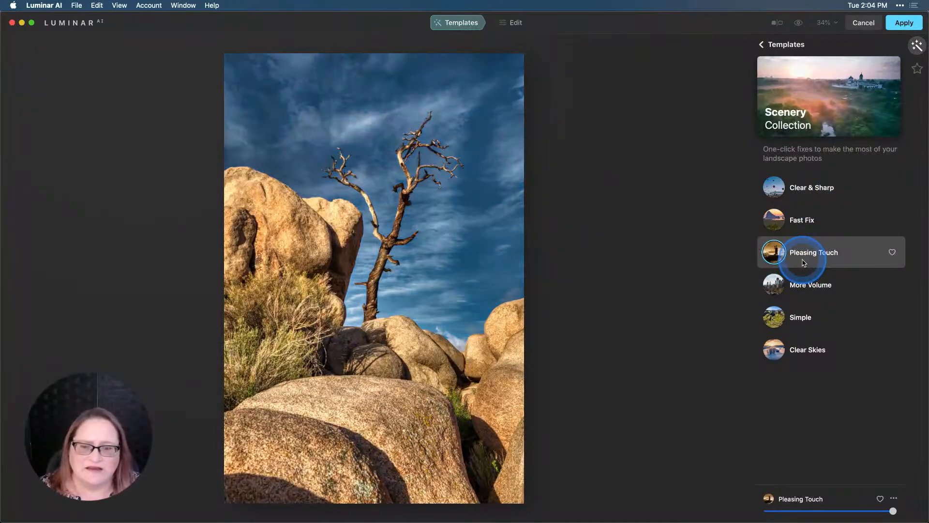
left_click(800, 260)
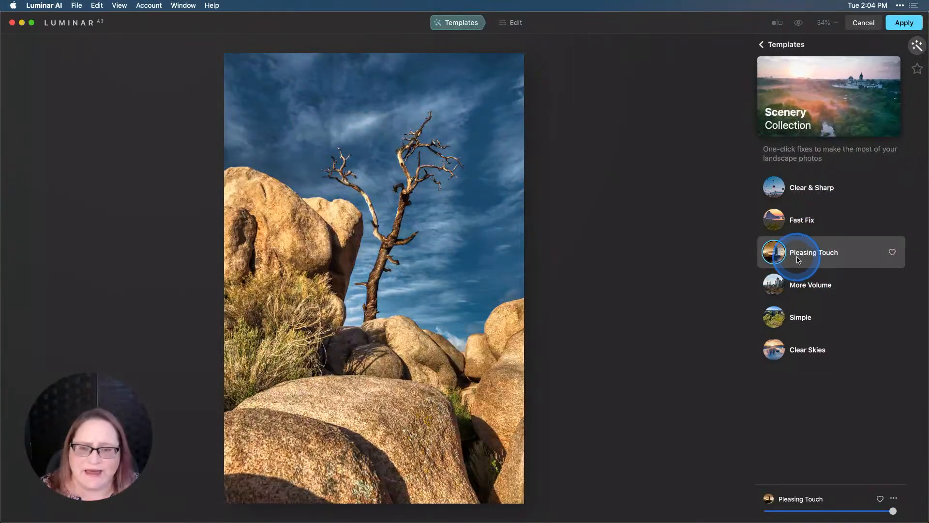
left_click(803, 286)
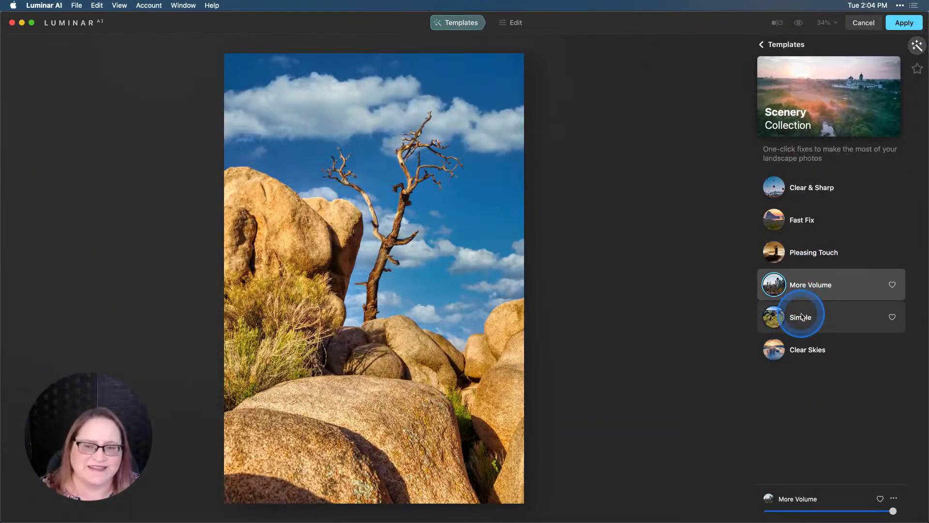
left_click(801, 317)
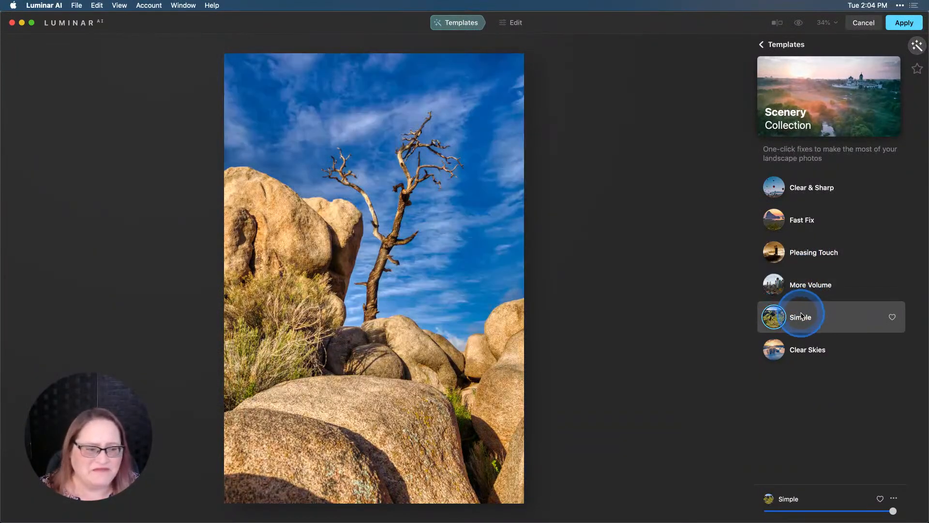
left_click(799, 350)
left_click(798, 251)
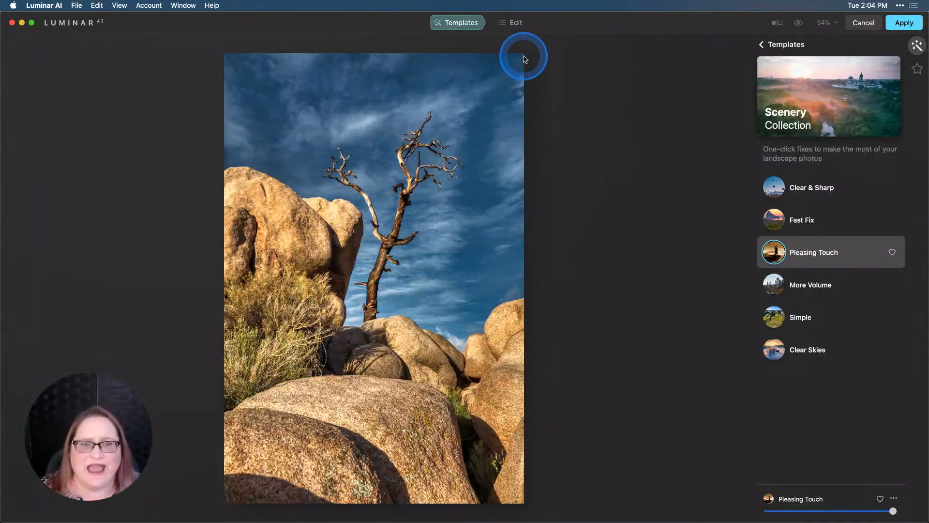
Crop the photo with the automatic Composition AI suggestion, keeping the Original ratio
left_click(515, 24)
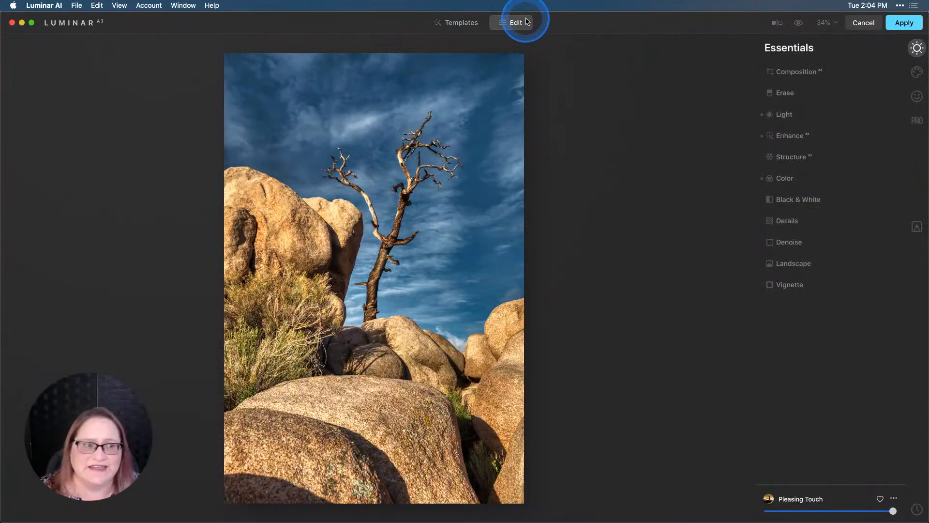
left_click(823, 73)
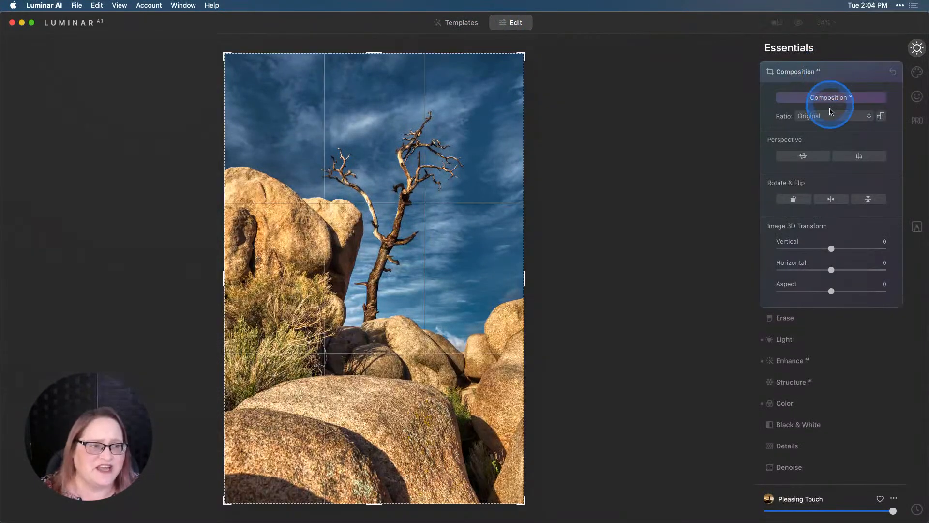
left_click(833, 99)
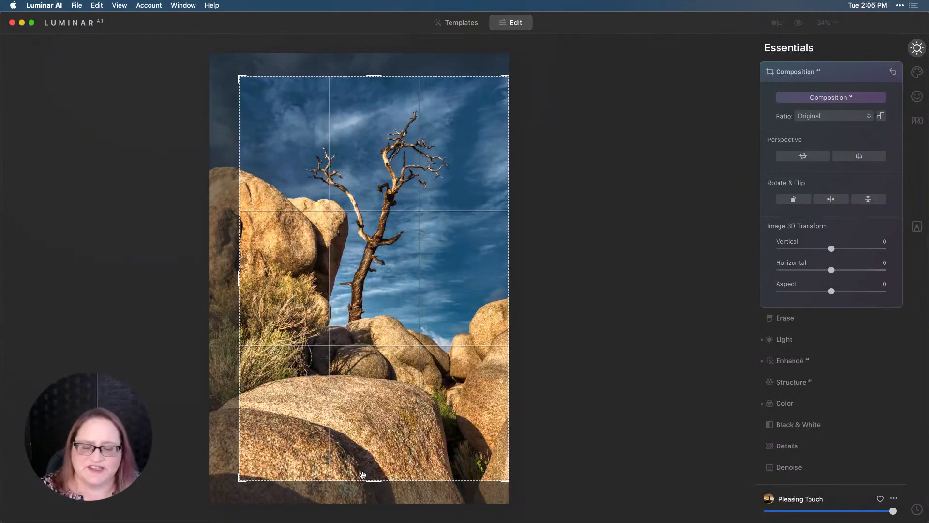
key("Return")
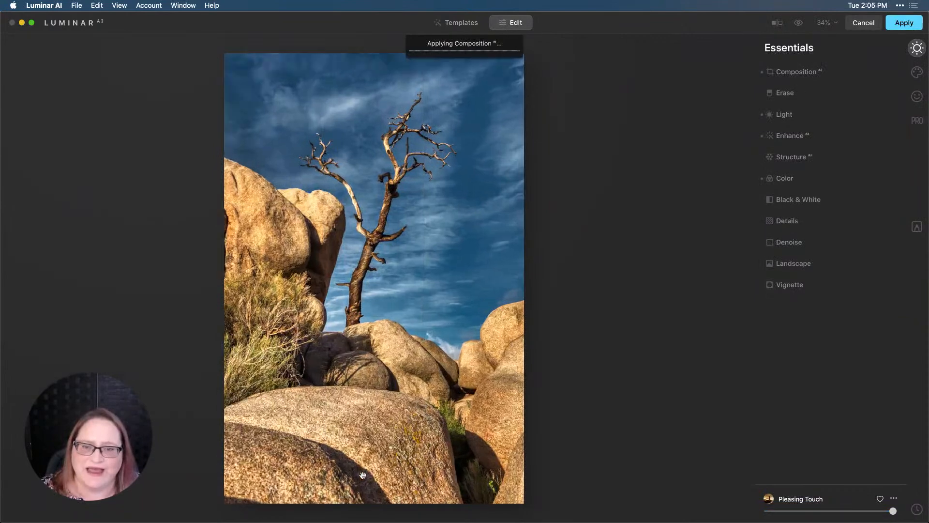
left_click(374, 451)
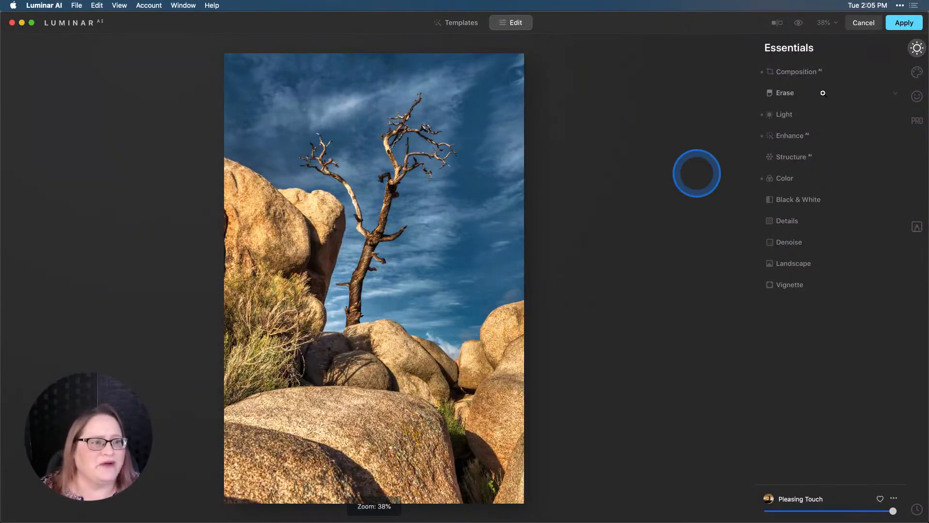
Review the Enhance AI settings and set the Structure AI amount to 10
left_click(781, 135)
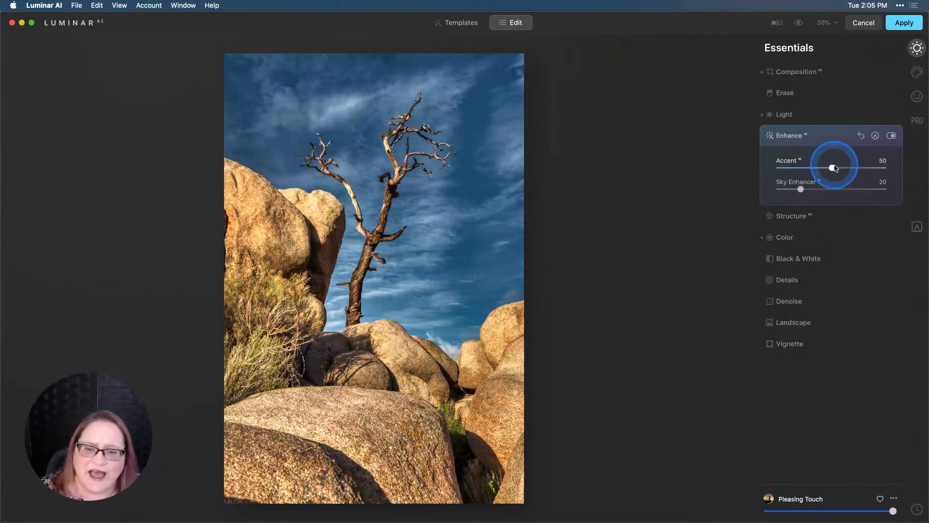
left_click(795, 217)
left_click_drag(832, 190, 838, 190)
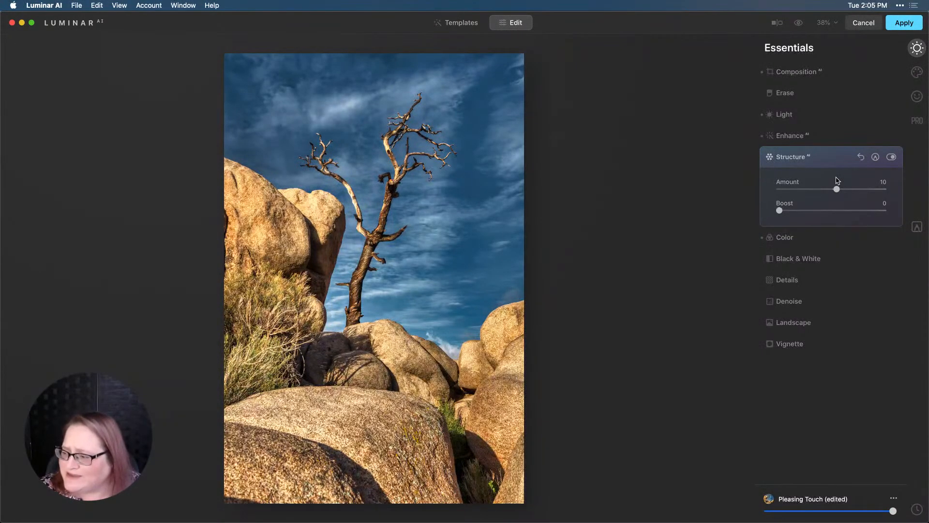
left_click(837, 182)
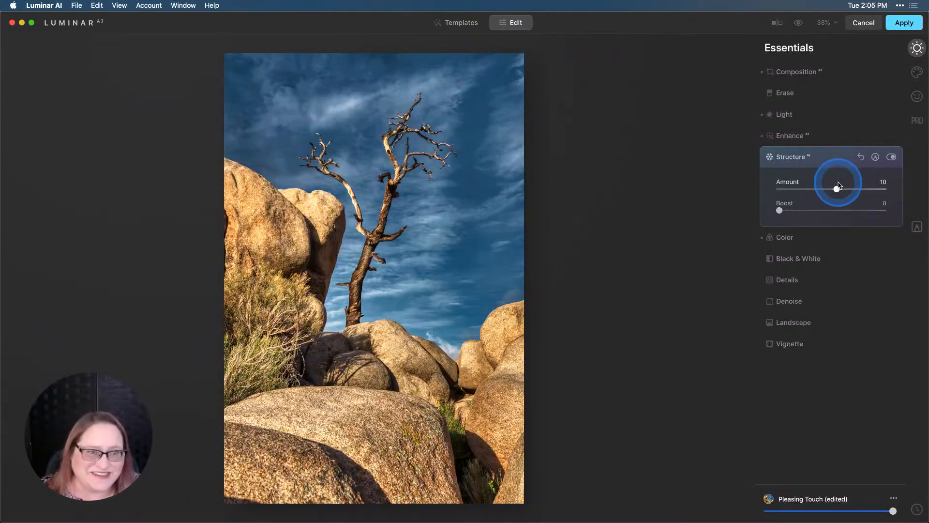
left_click(832, 218)
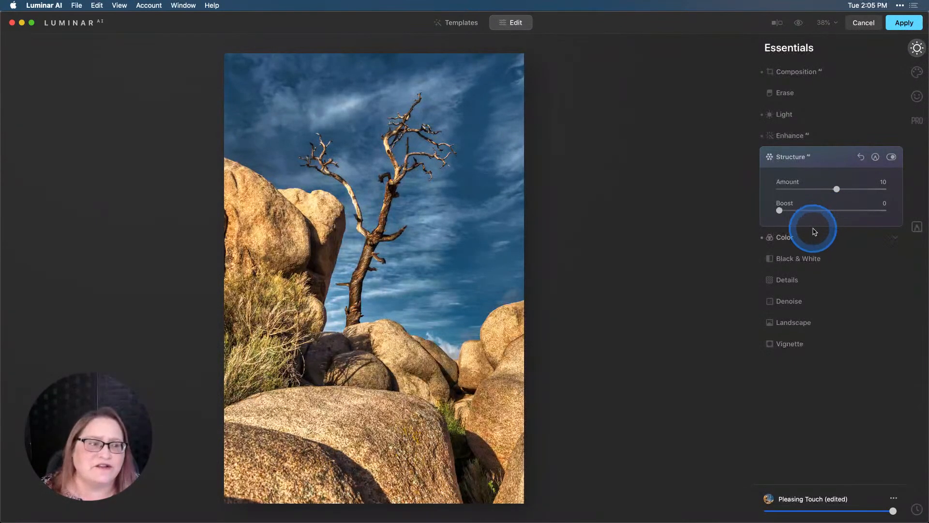
Apply the Dramatic effect with Amount 35, Local Contrast 45 and Brightness 17, and compare the photo with and without it
left_click(918, 72)
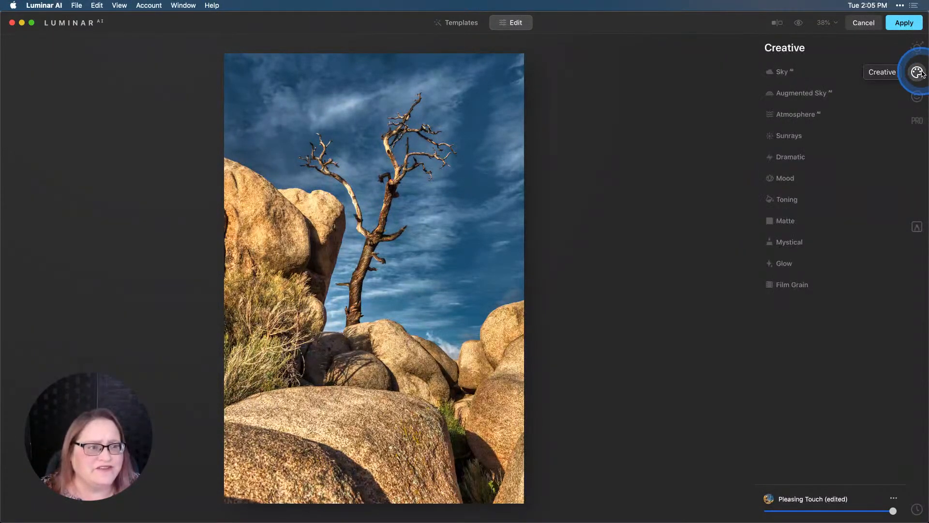
left_click(800, 158)
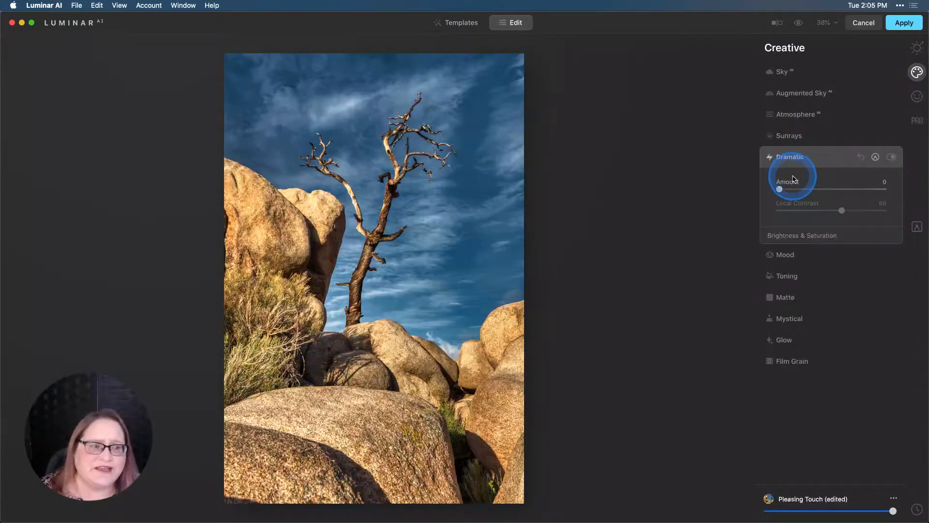
left_click_drag(780, 190, 825, 190)
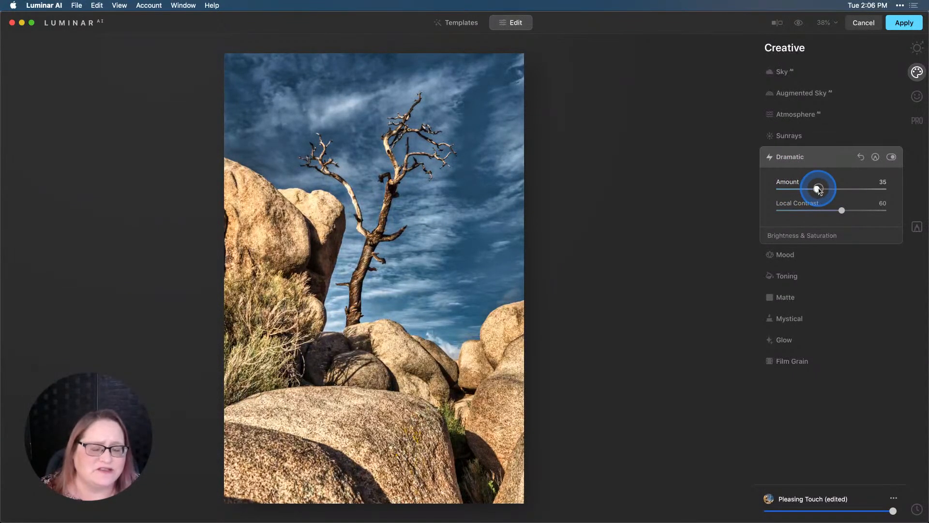
left_click_drag(842, 210, 818, 213)
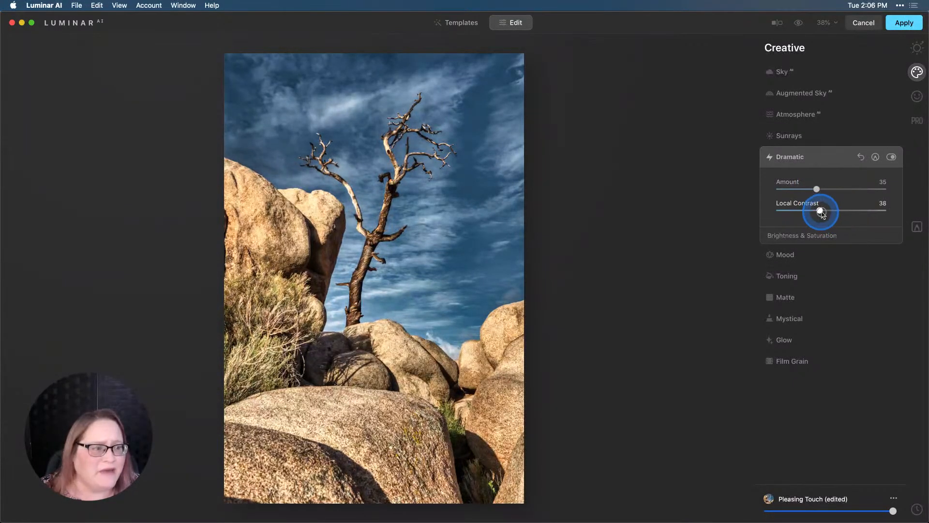
left_click(804, 236)
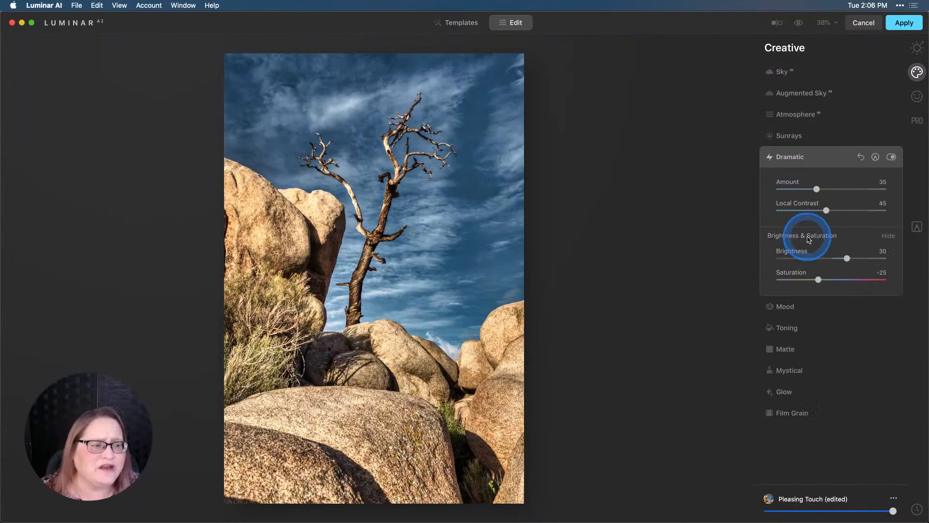
left_click(850, 260)
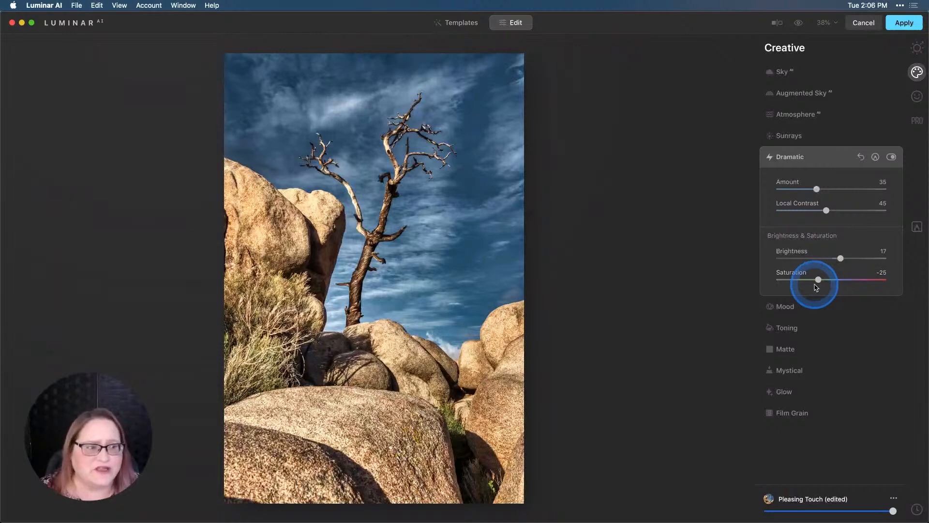
left_click(891, 157)
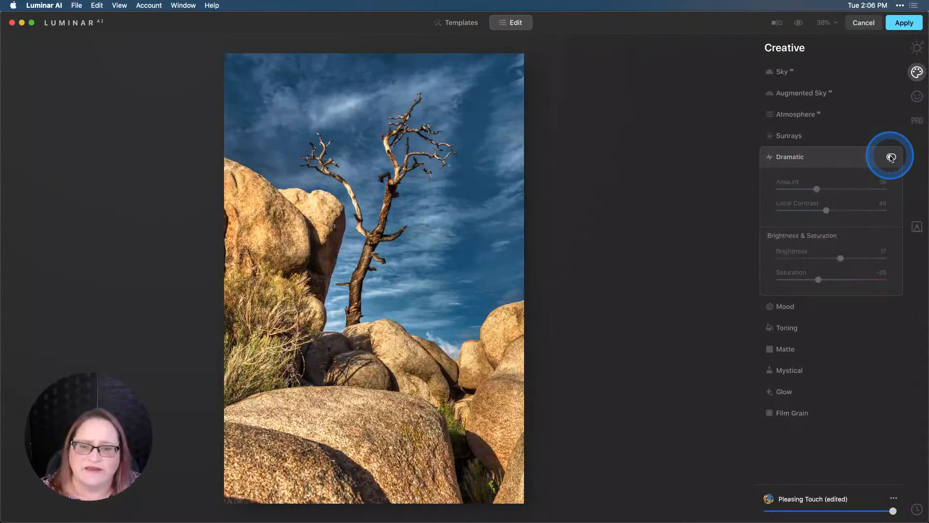
left_click(892, 156)
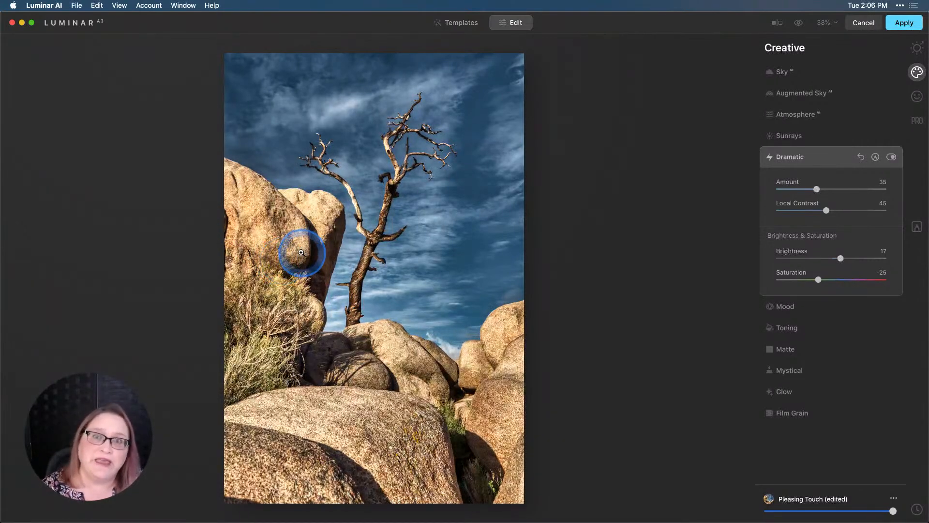
Add a Basic local adjustment with Exposure -0.77 and draw a gradient mask from the foreground boulders up toward the tree base
left_click(917, 228)
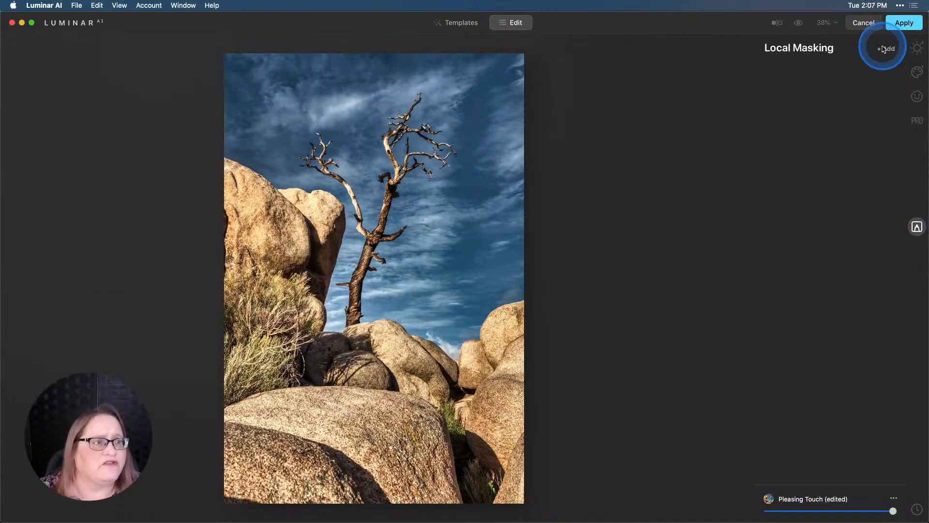
left_click(875, 59)
left_click_drag(831, 249, 820, 252)
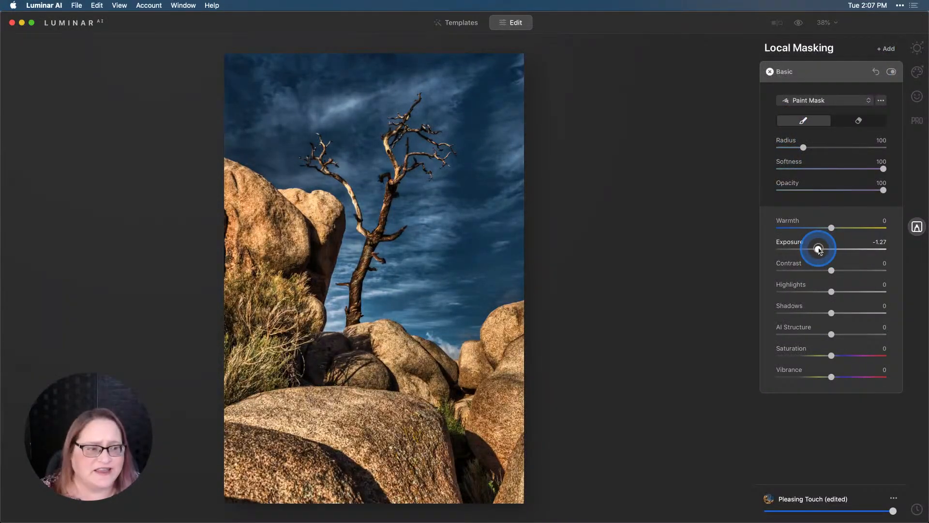
left_click_drag(821, 250, 824, 251)
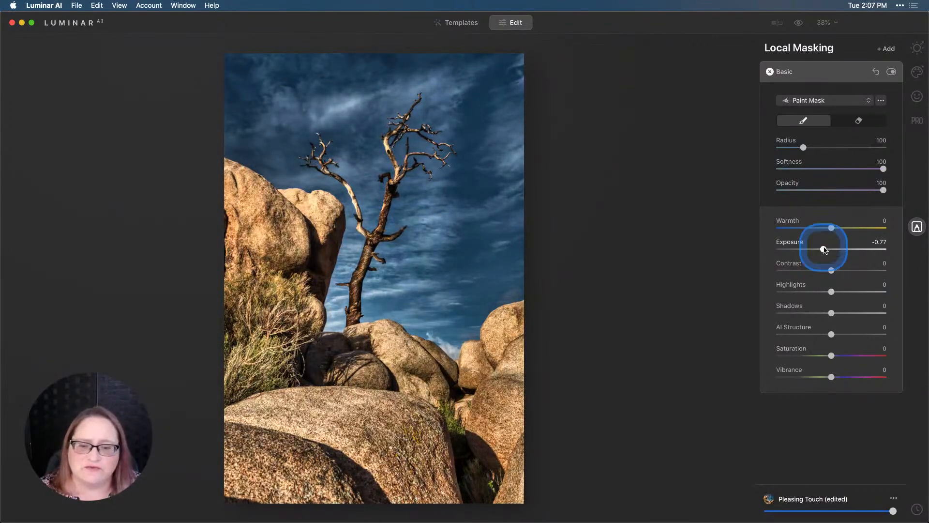
left_click(822, 101)
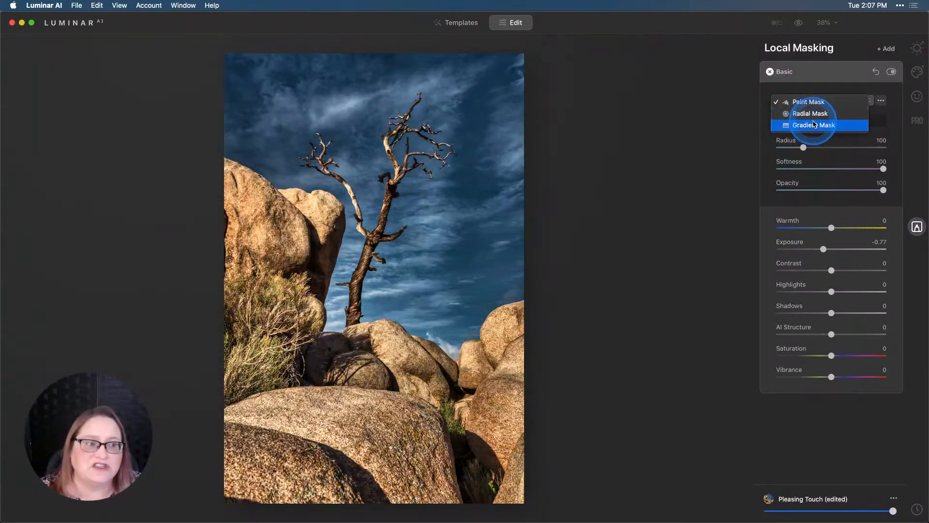
left_click(814, 125)
mouse_move(453, 408)
left_mouse_down()
mouse_move(394, 384)
mouse_move(383, 292)
left_mouse_up()
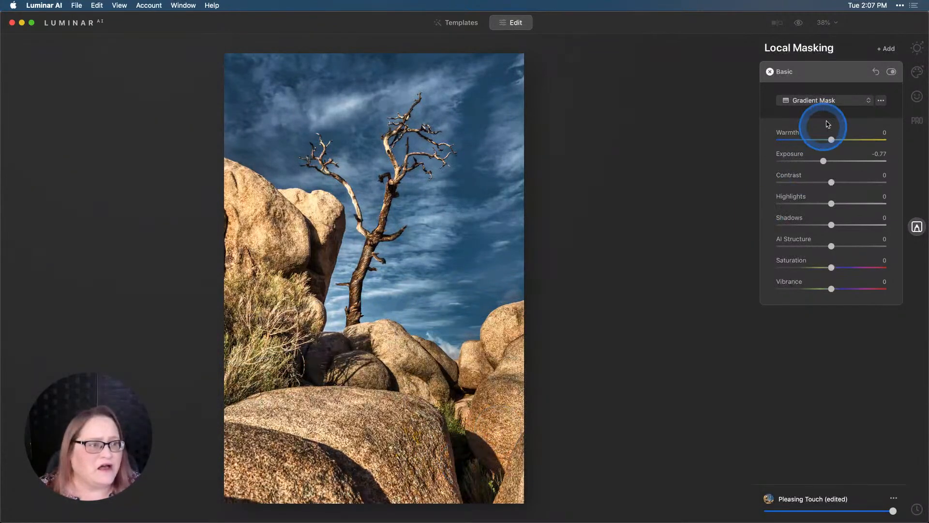
Paint the darkening over the large rock beside the tree using a Paint Mask brush with Opacity 65 and Radius 172
left_click(828, 102)
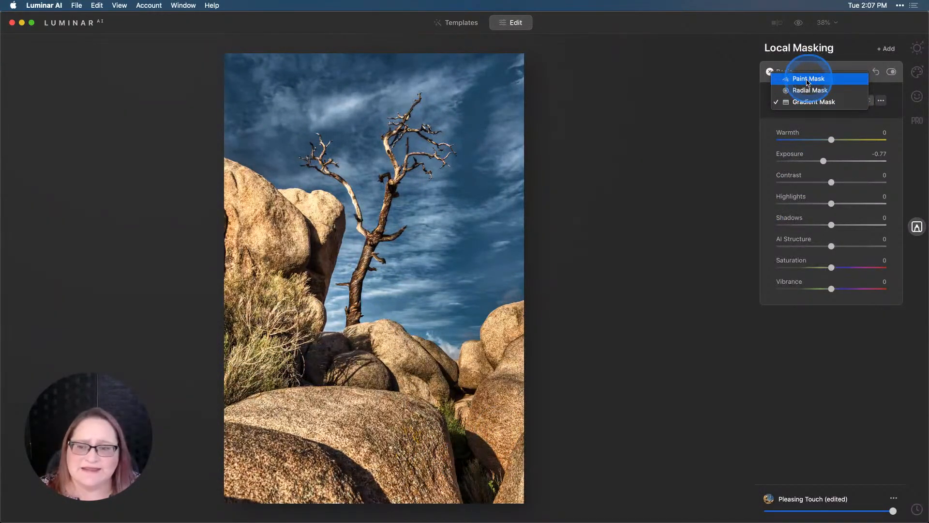
left_click(807, 81)
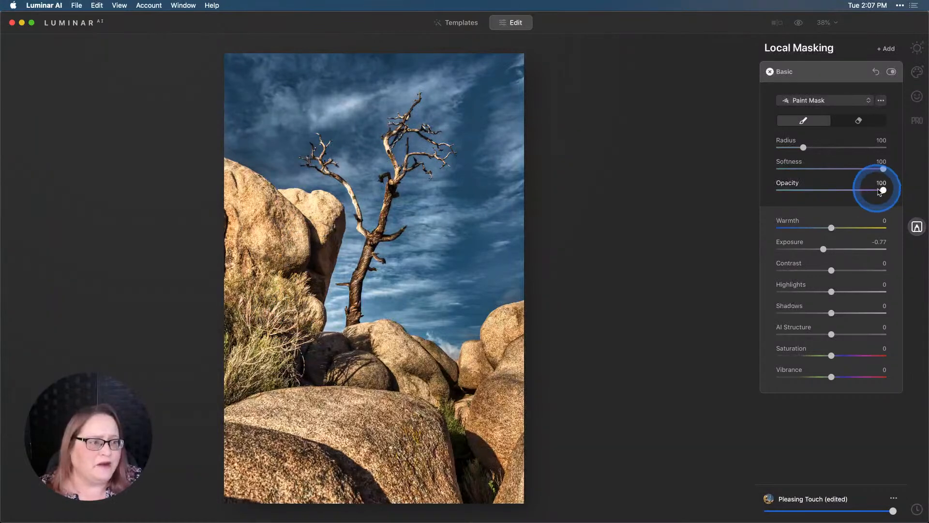
mouse_move(883, 189)
left_mouse_down()
mouse_move(841, 191)
mouse_move(887, 182)
mouse_move(846, 188)
left_mouse_up()
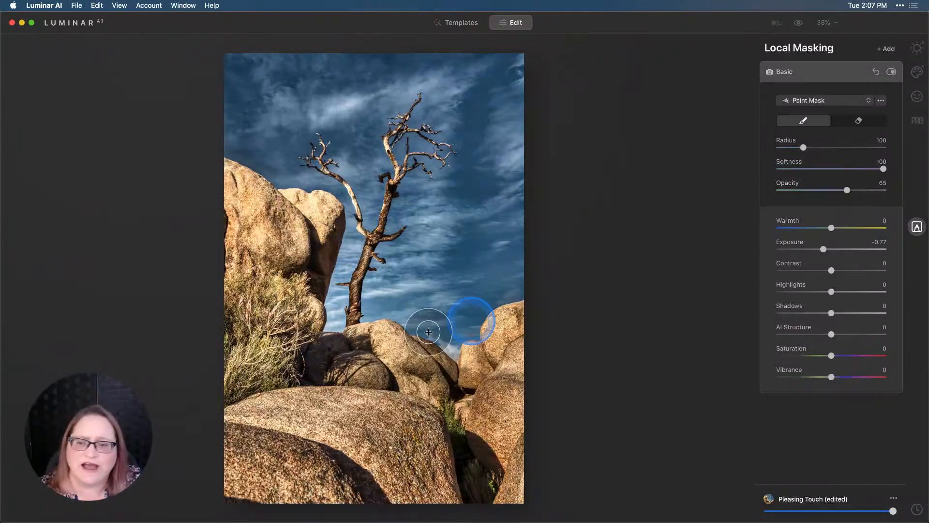
key("]")
key("]")
key("]")
key("]")
key("]")
key("]")
mouse_move(282, 238)
left_mouse_down()
mouse_move(293, 225)
mouse_move(234, 202)
mouse_move(230, 257)
mouse_move(249, 322)
mouse_move(270, 312)
mouse_move(301, 234)
mouse_move(300, 274)
mouse_move(202, 205)
mouse_move(199, 262)
left_mouse_up()
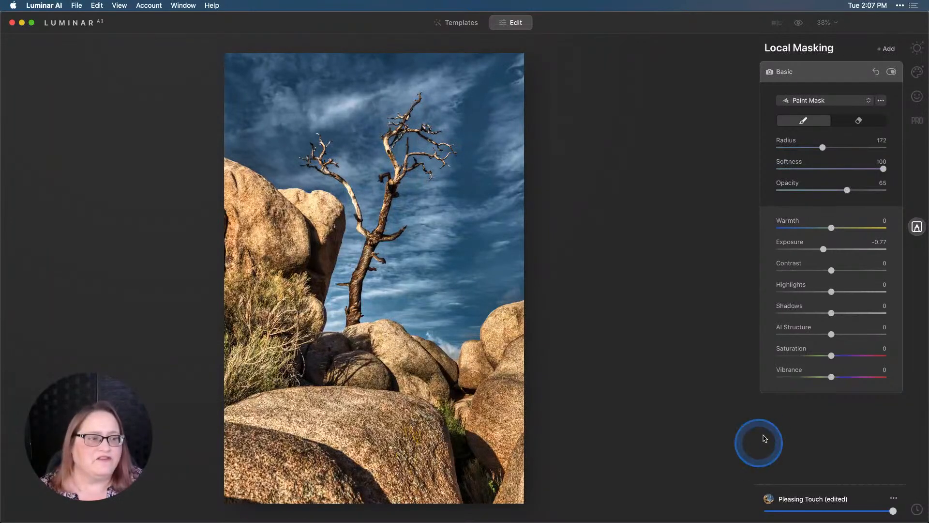
Add a vignette with Amount -100 and Size 33, and choose the middle of the tree trunk as its subject
left_click(915, 48)
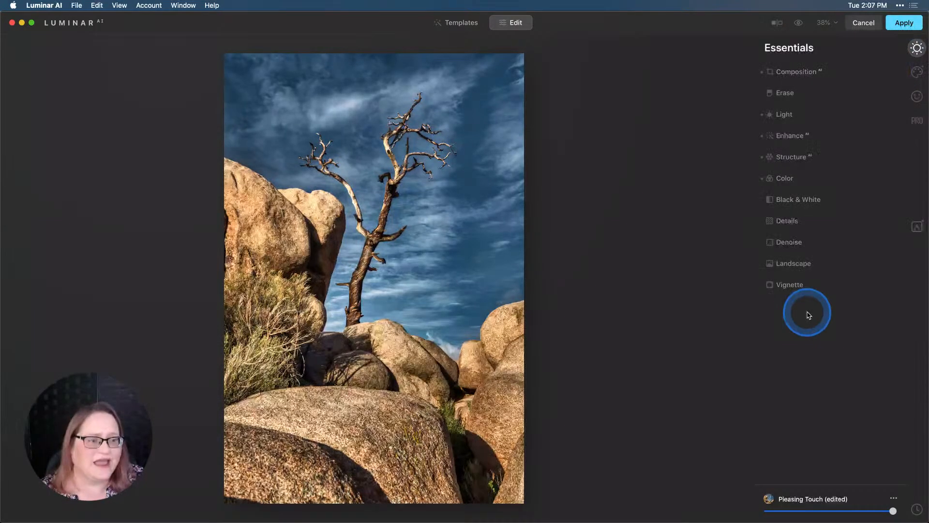
left_click(789, 285)
left_click_drag(831, 334, 747, 336)
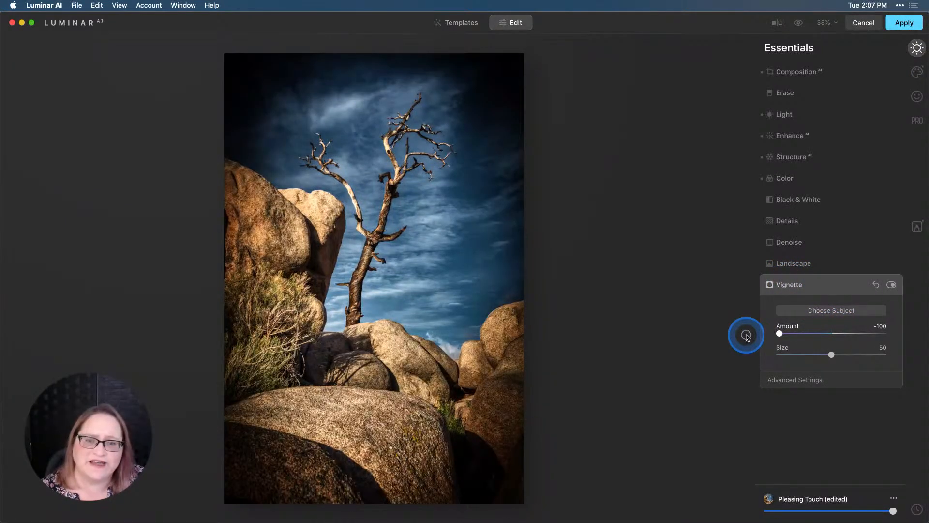
mouse_move(831, 355)
left_mouse_down()
mouse_move(780, 353)
mouse_move(818, 354)
left_mouse_up()
left_click(828, 312)
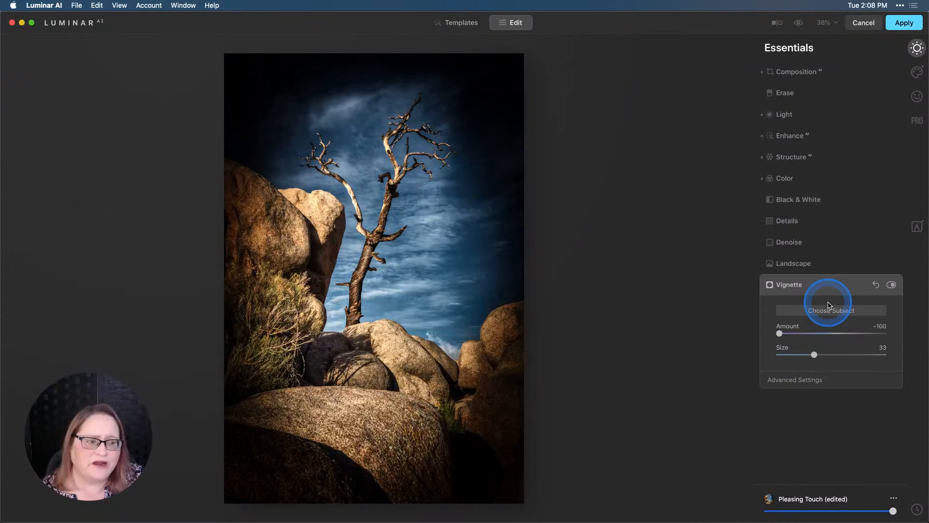
left_click(376, 223)
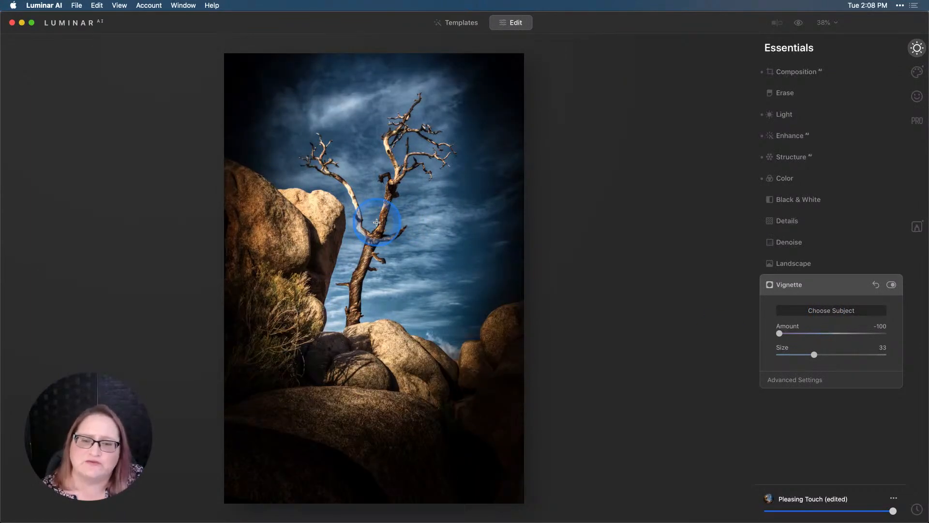
Refine the vignette with Feather 58 and Inner Light 10, and soften its Amount to -61
left_click(806, 379)
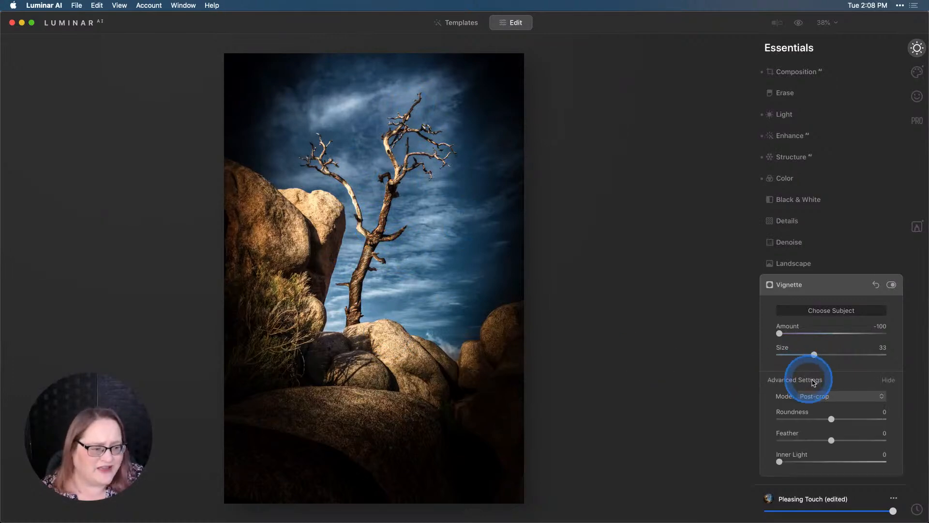
left_click_drag(831, 440, 862, 441)
left_click(780, 462)
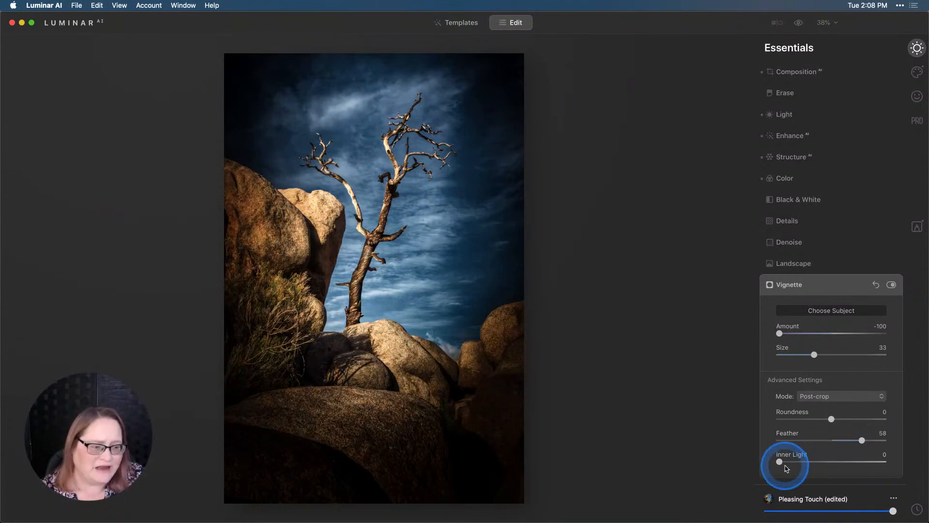
left_click_drag(783, 464, 795, 464)
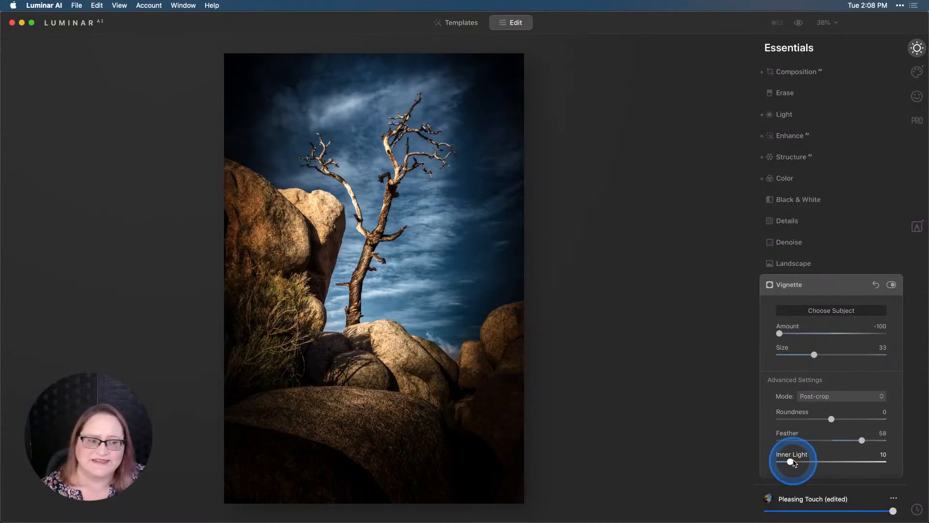
left_click(779, 334)
left_click_drag(779, 335, 800, 334)
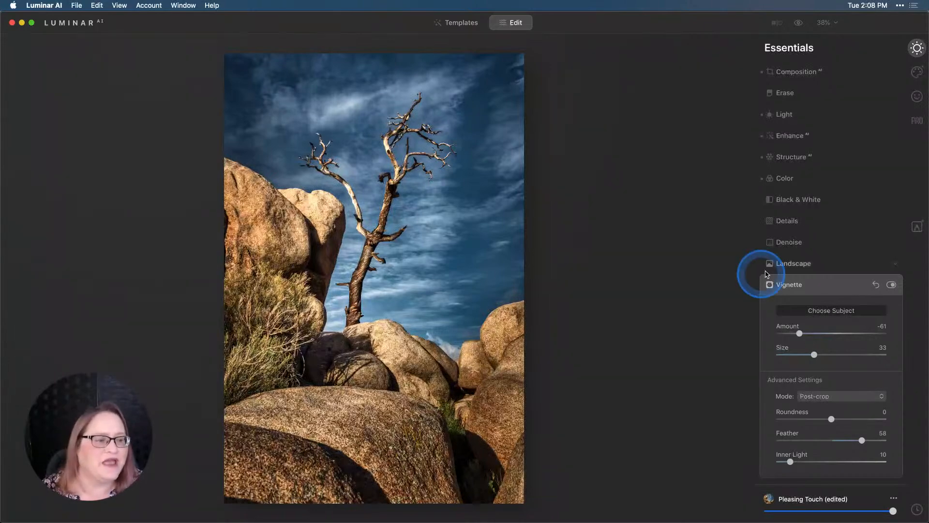
left_click(838, 315)
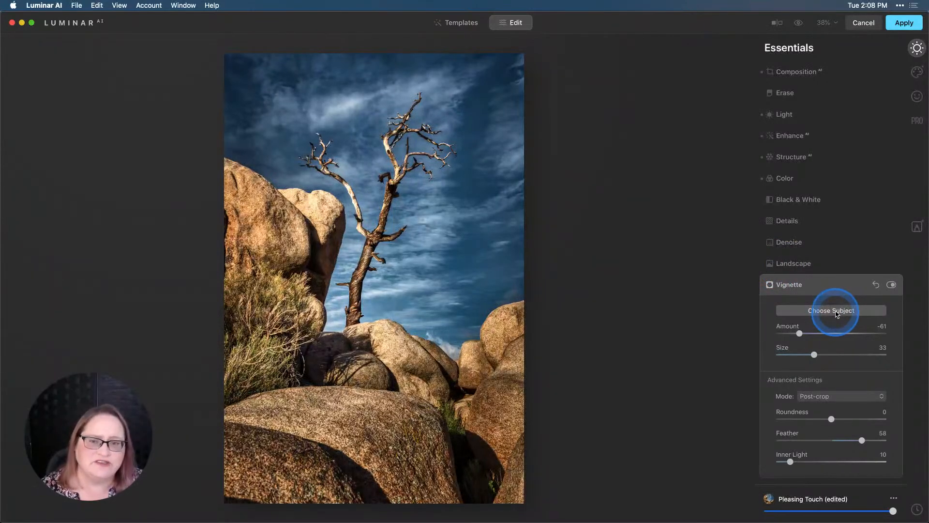
Compare the photo before and after all edits, and apply them to send the result back to Lightroom Classic
left_click(799, 24)
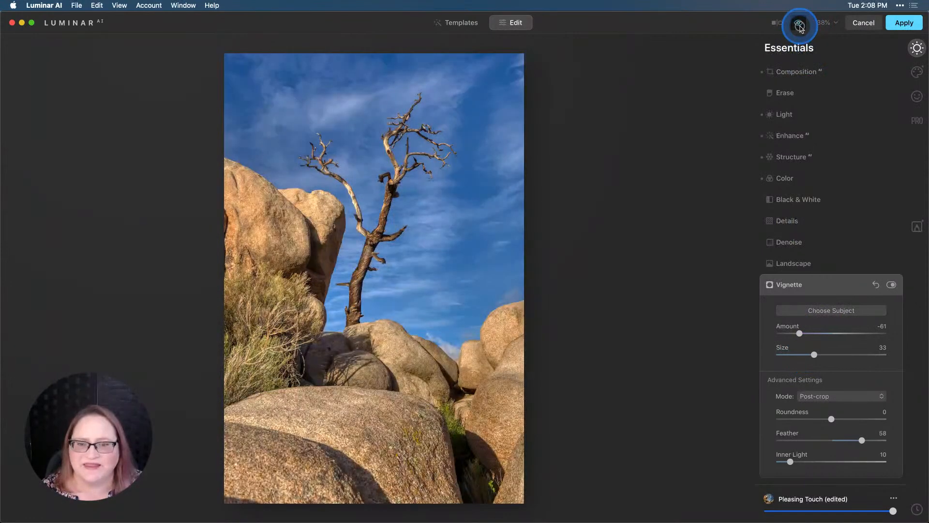
left_click(799, 25)
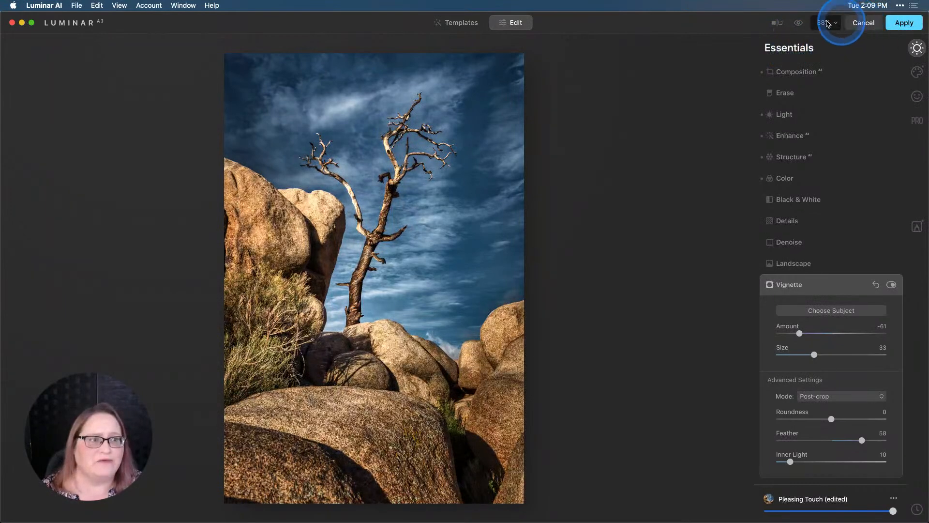
left_click(799, 24)
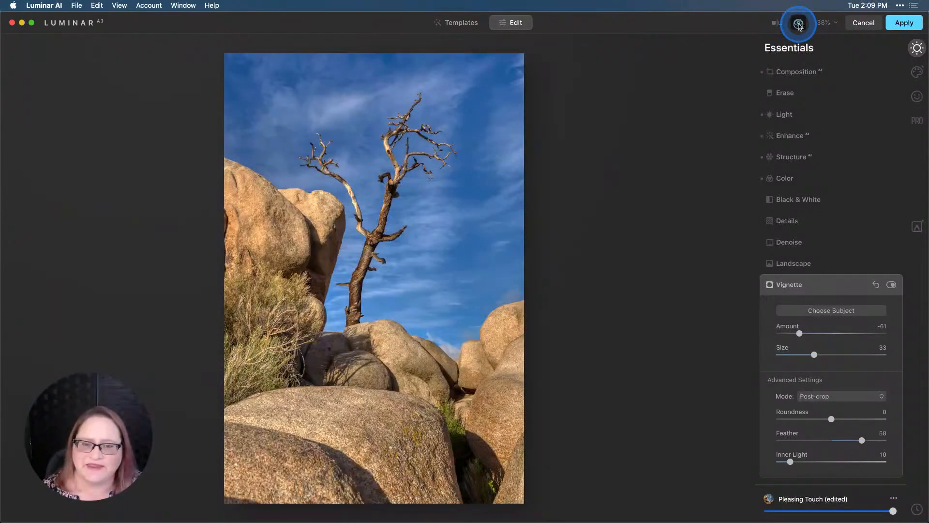
left_click(799, 23)
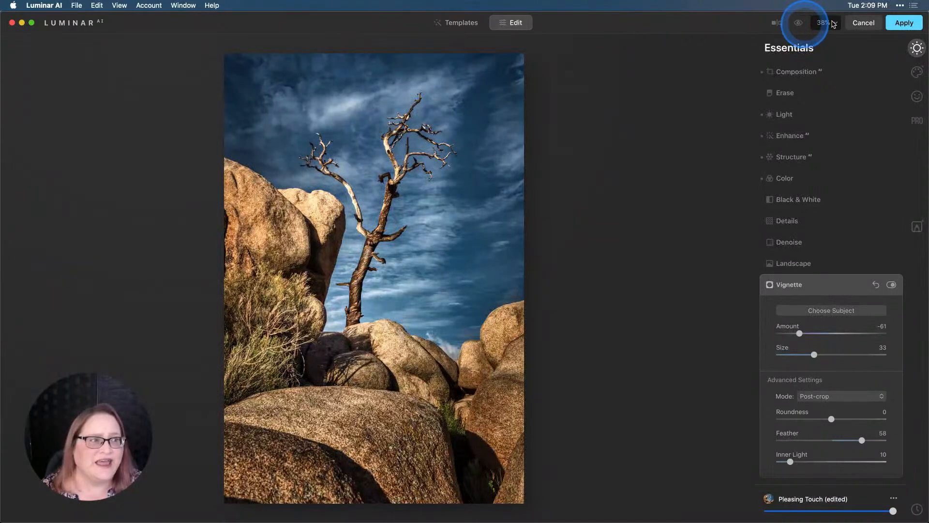
left_click(902, 24)
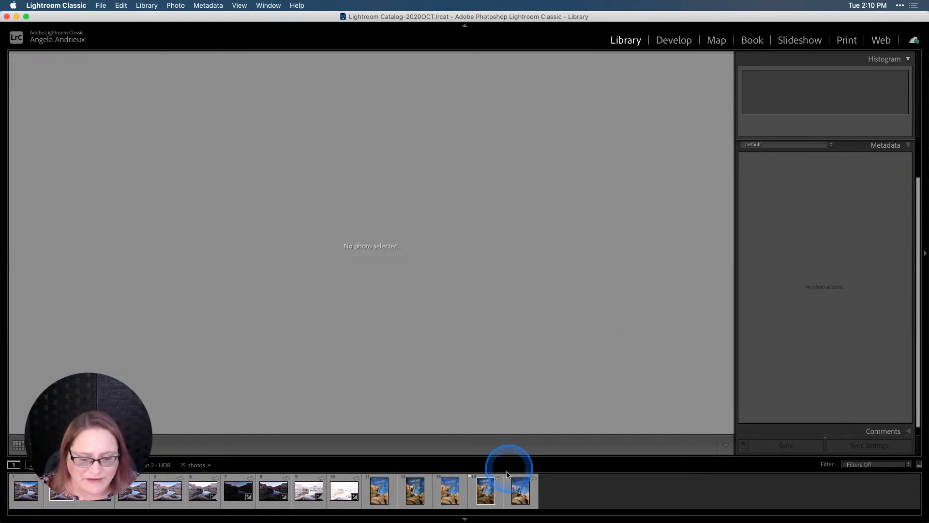
Compare the new Luminar AI result in the Lightroom Classic library with the earlier version, the original raw photo and the Aurora HDR TIFF
left_click(415, 496)
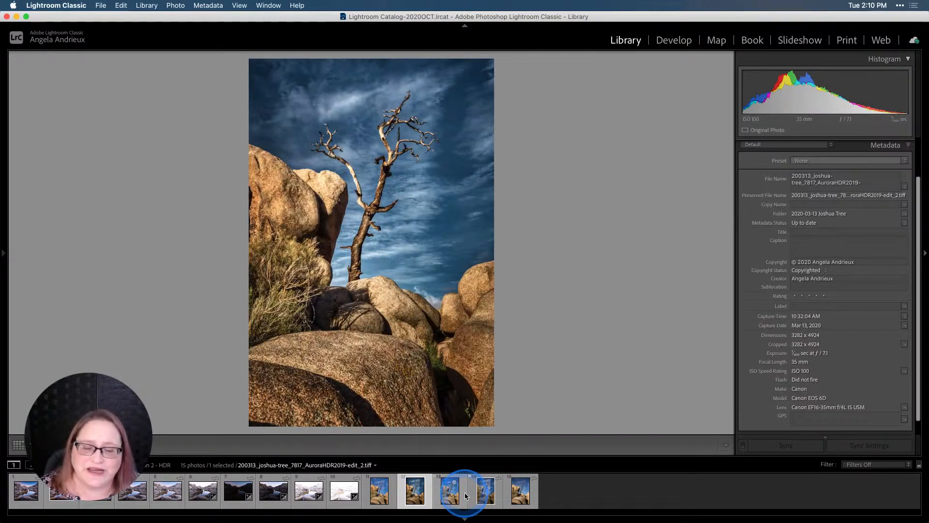
left_click(487, 493)
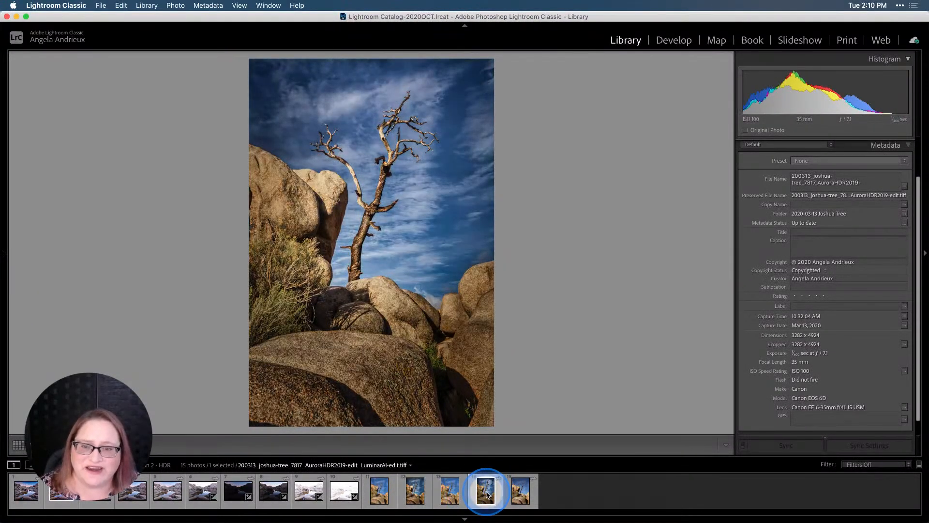
left_click(412, 497)
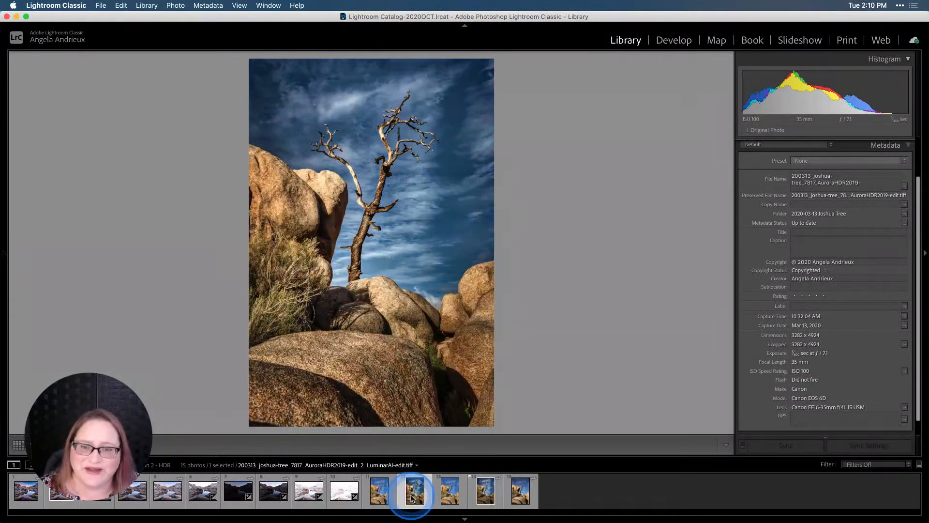
left_click(412, 498)
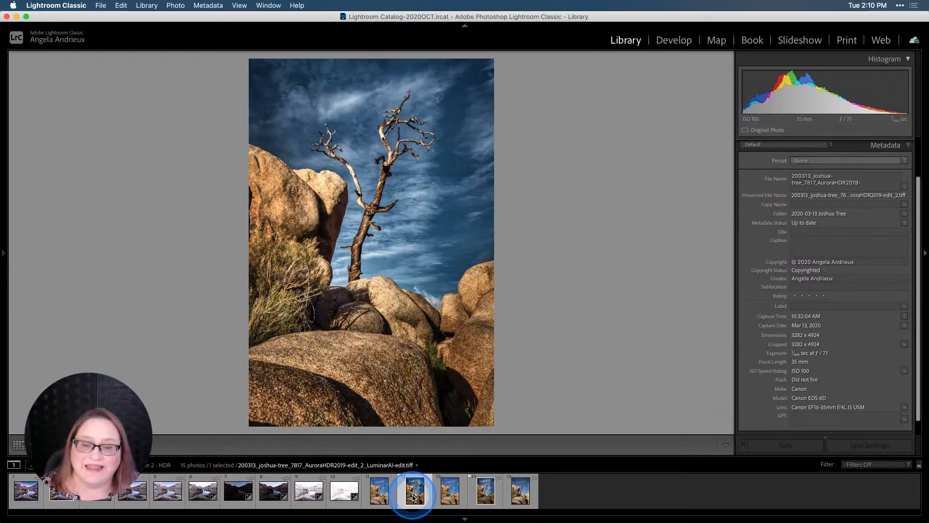
left_click(516, 503)
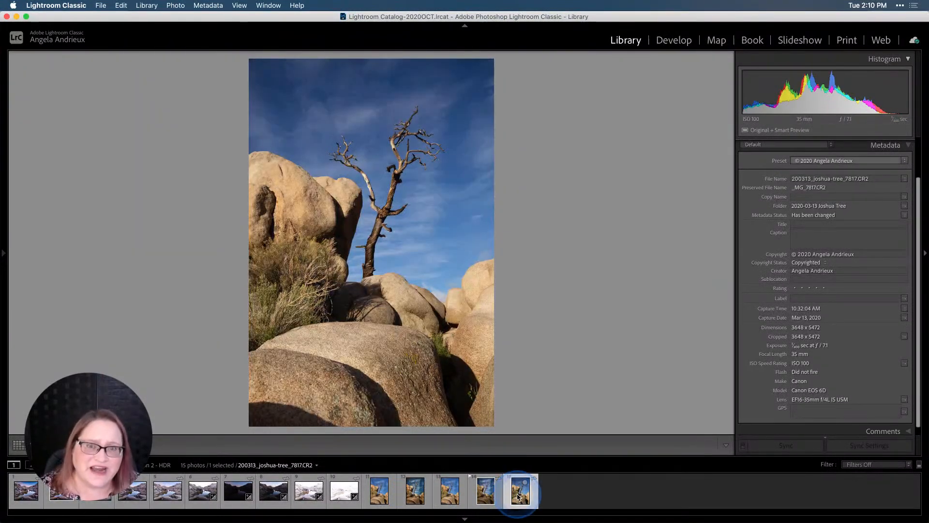
left_click(454, 494)
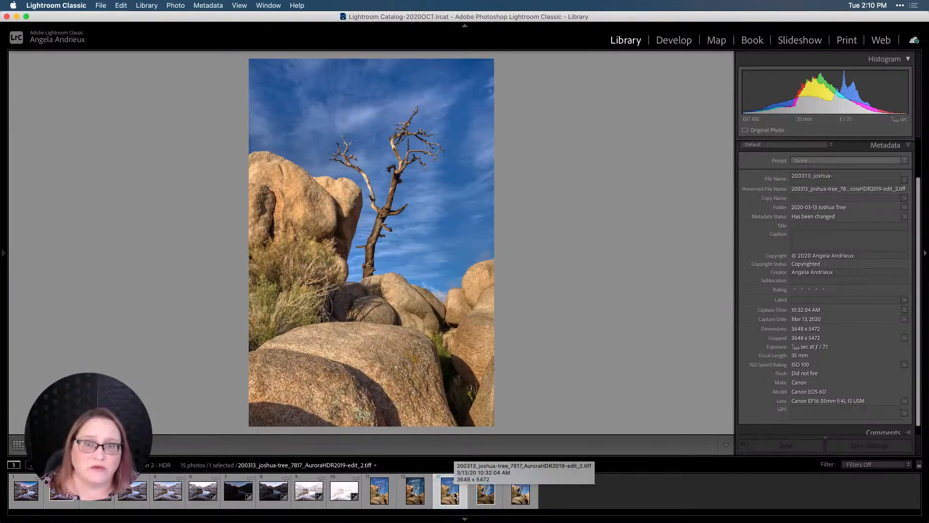
left_click(445, 494)
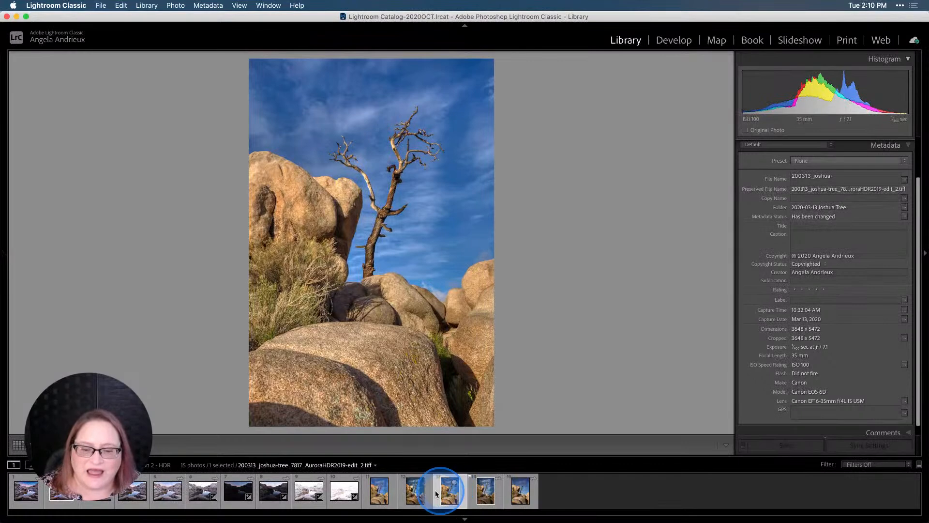
left_click(417, 495)
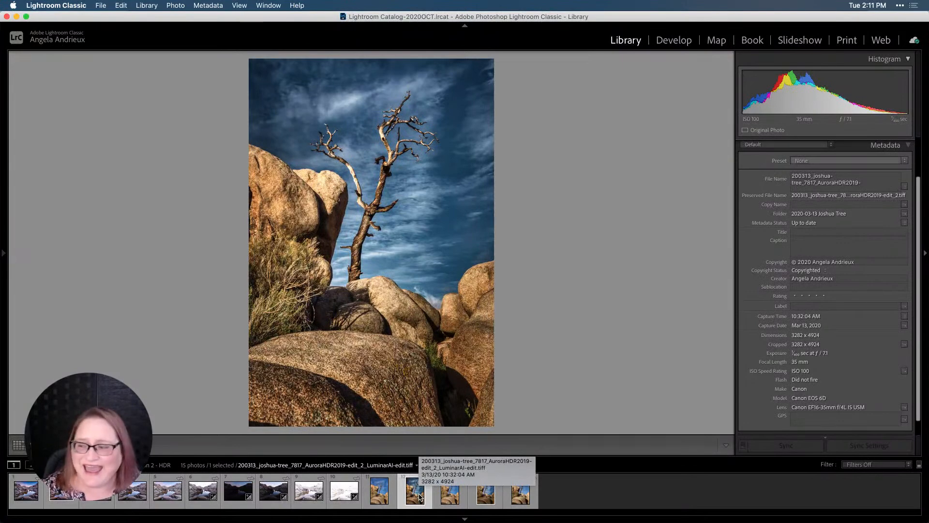
left_click(419, 497)
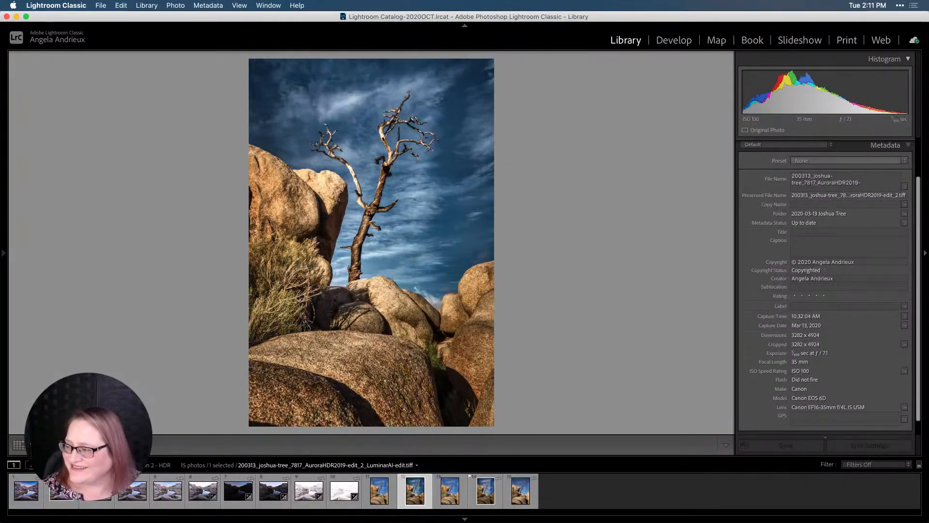